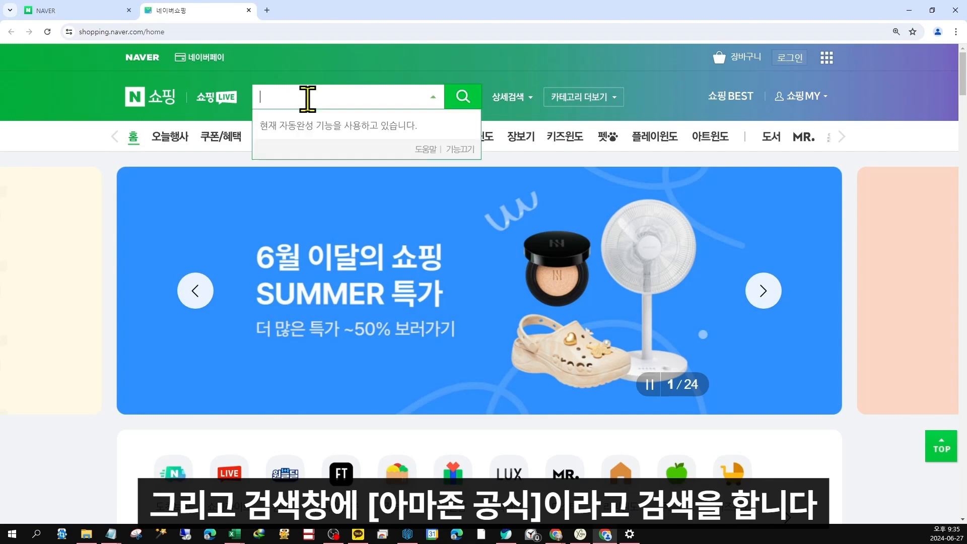
Step: Search for "아마존 공식" and narrow the results to the category 패션잡화 > 시계 > 패션시계 > 메탈밴드시계
{"action": "type", "text": "아마존 공식"}
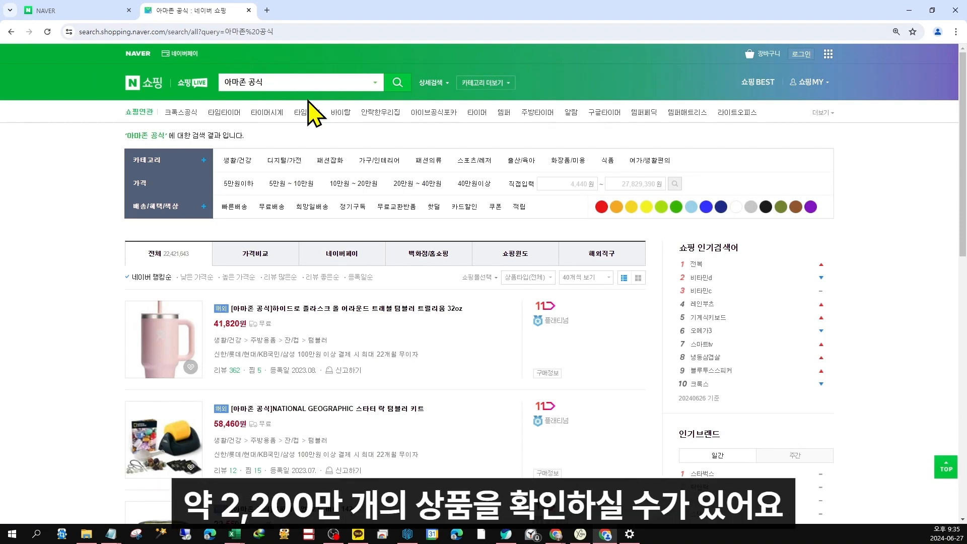
{"action": "left_click", "coordinate": [187, 172]}
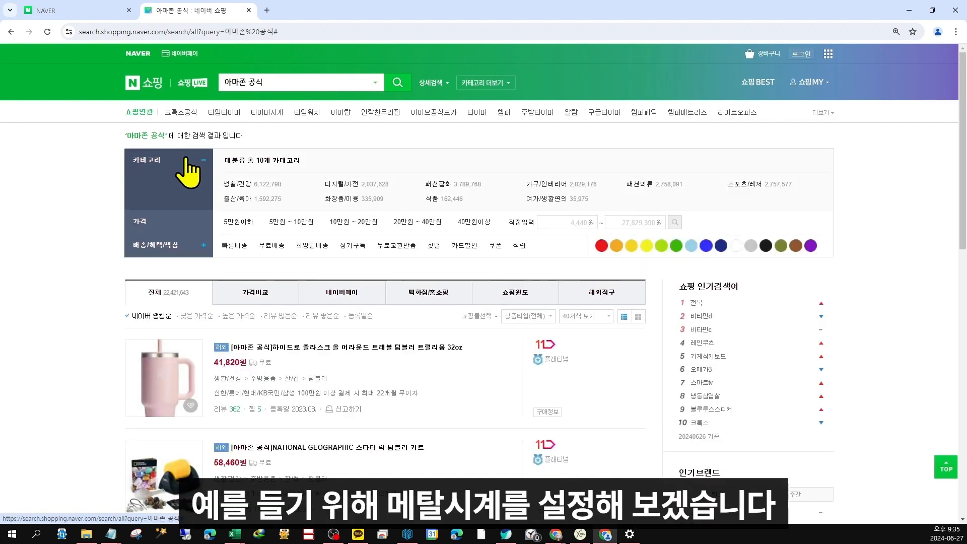
{"action": "left_click", "coordinate": [439, 185]}
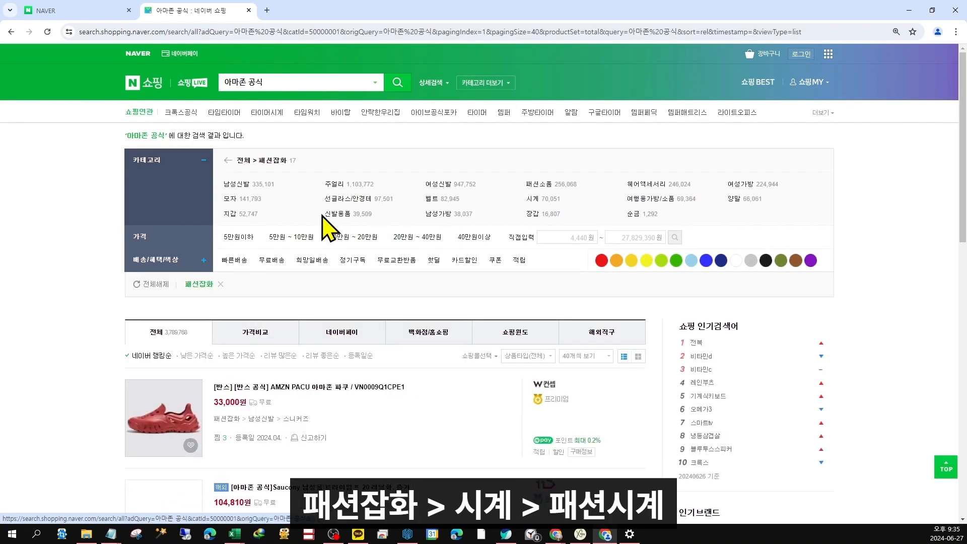
{"action": "left_click", "coordinate": [533, 199]}
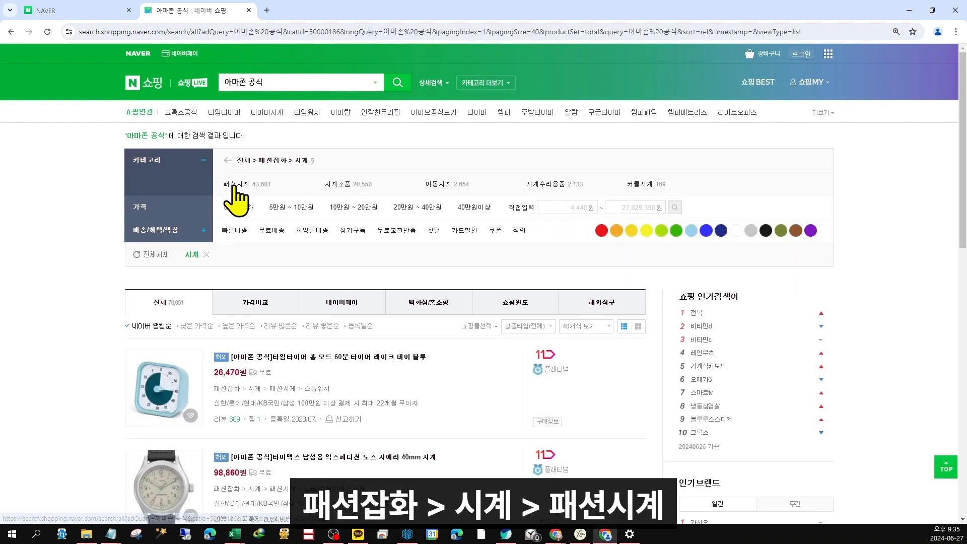
{"action": "left_click", "coordinate": [231, 185]}
{"action": "left_click", "coordinate": [239, 185]}
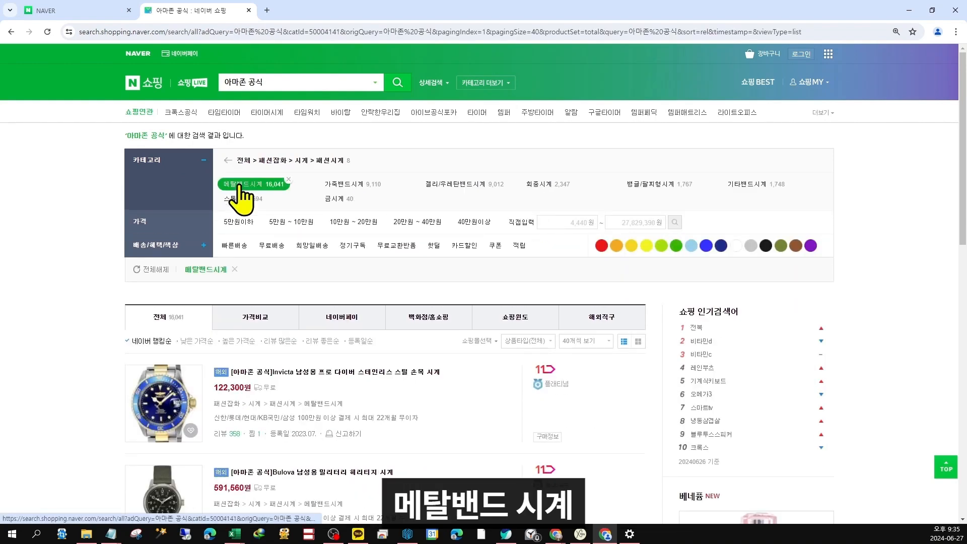
Step: Show 80 products per page and sort the metal-band watch results by most reviews (리뷰 많은순)
{"action": "left_click", "coordinate": [596, 342]}
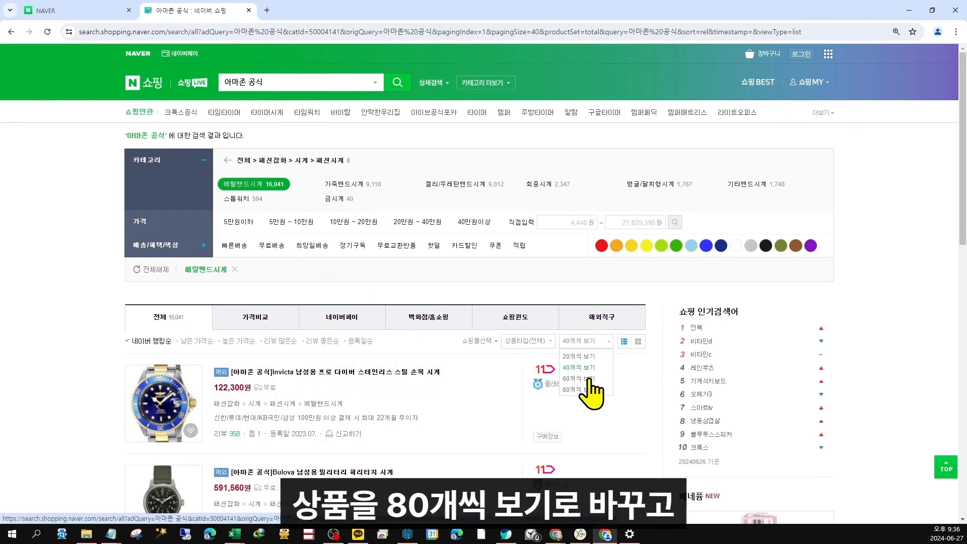
{"action": "left_click", "coordinate": [588, 389]}
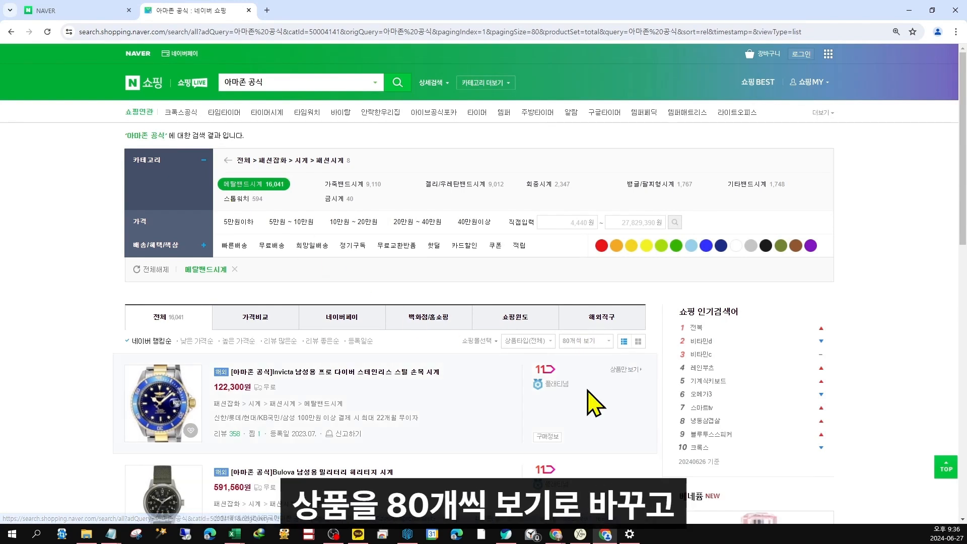
{"action": "left_click", "coordinate": [281, 342]}
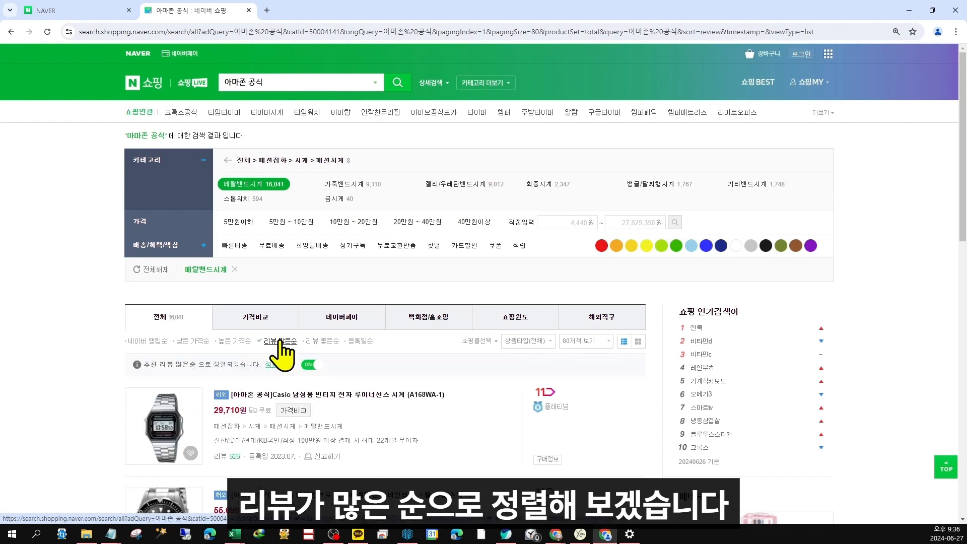
{"action": "scroll", "coordinate": [53, 327], "scroll_direction": "down", "scroll_amount": 5}
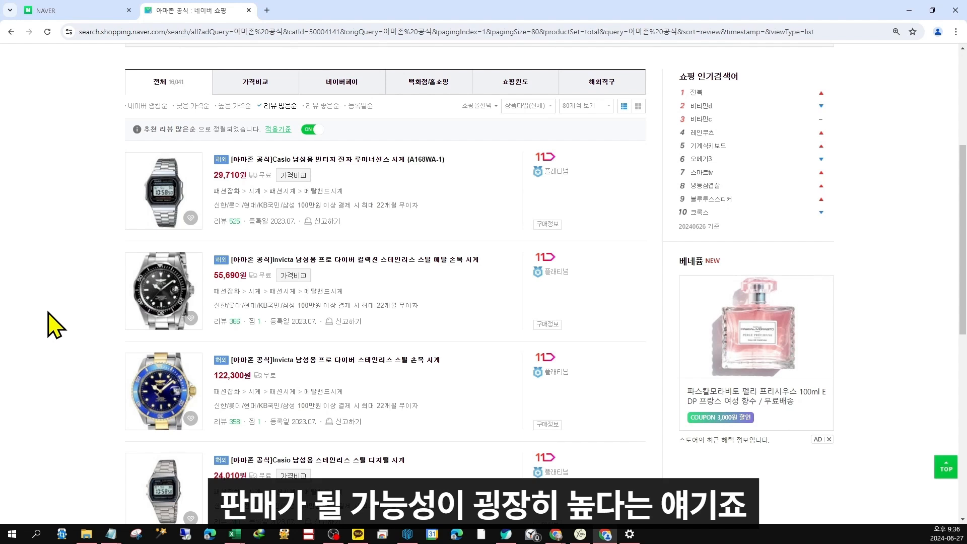
{"action": "scroll", "coordinate": [216, 211], "scroll_direction": "down", "scroll_amount": 1}
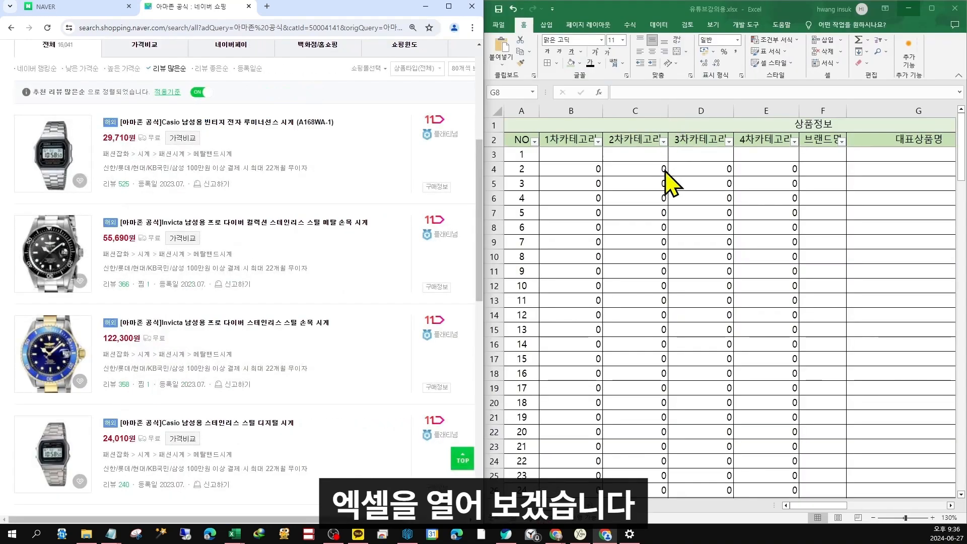
Step: Examine the product columns of the Excel workbook at full size, and the category path above the shopping results
{"action": "left_click", "coordinate": [931, 8]}
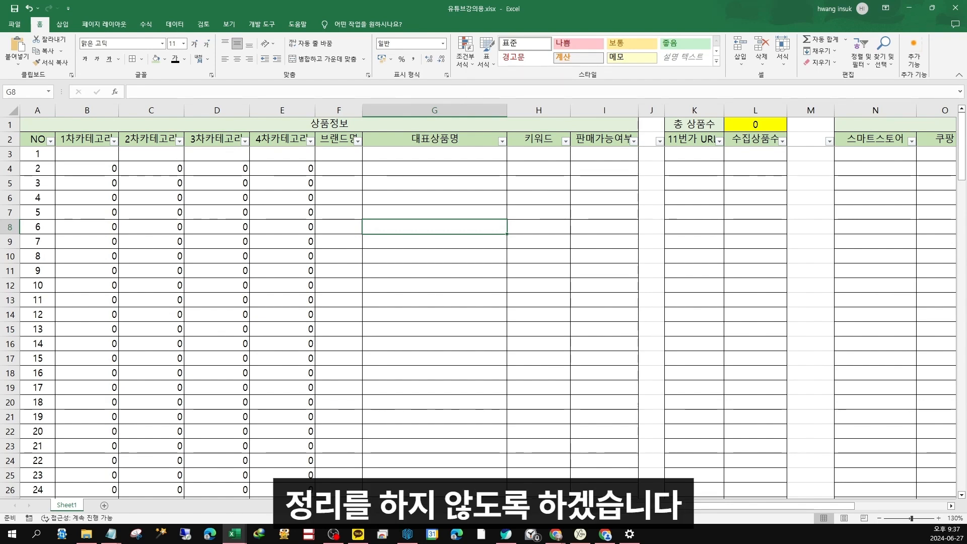
{"action": "left_click", "coordinate": [740, 187]}
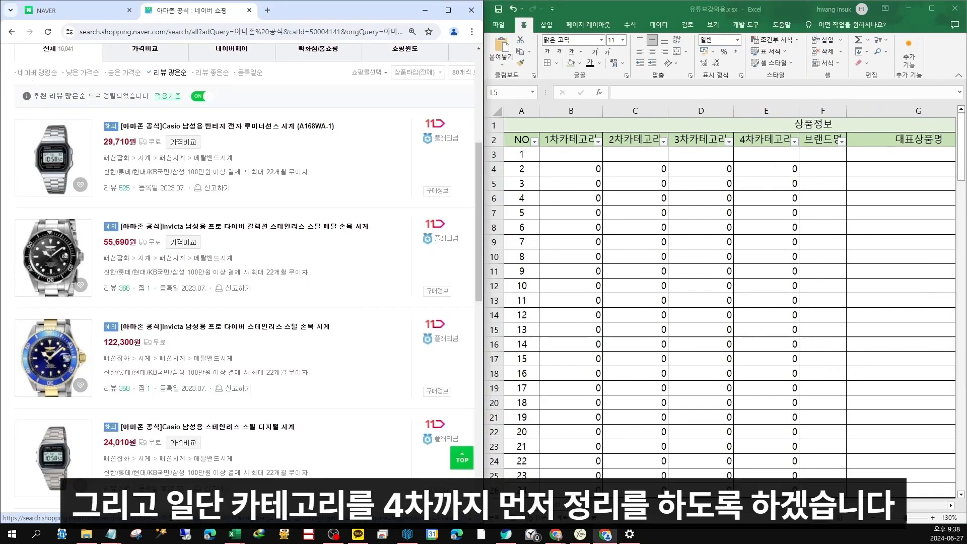
{"action": "scroll", "coordinate": [361, 217], "scroll_direction": "up", "scroll_amount": 4}
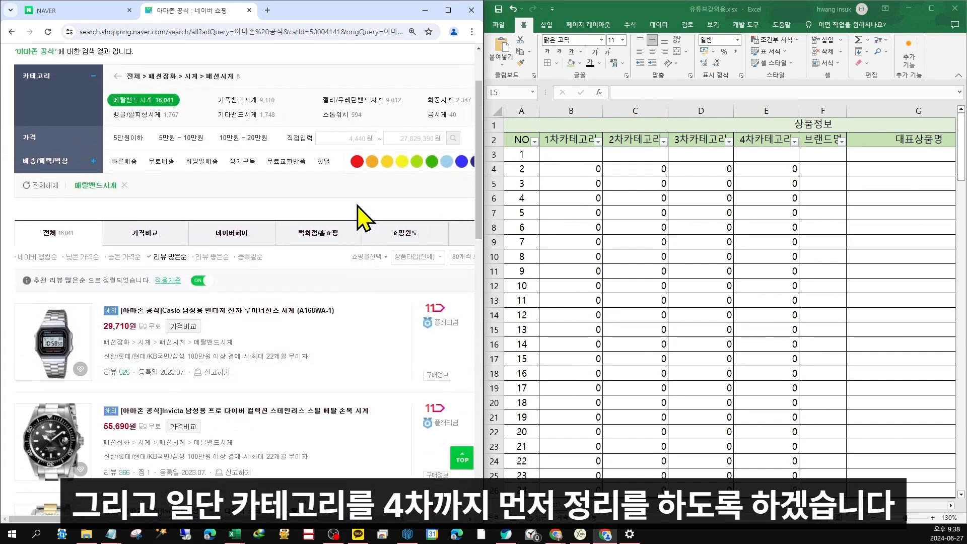
{"action": "scroll", "coordinate": [398, 197], "scroll_direction": "up", "scroll_amount": 2}
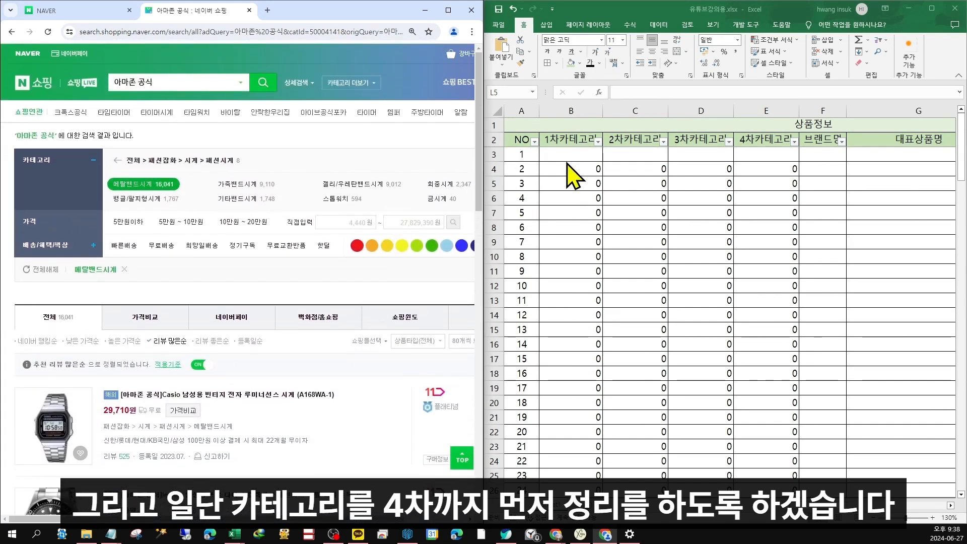
Step: In the row for product 1 of the Excel sheet, enter 패션잡화 as 1차카테고리 and 시계 as 2차카테고리
{"action": "left_click", "coordinate": [577, 141]}
{"action": "key", "text": "Down"}
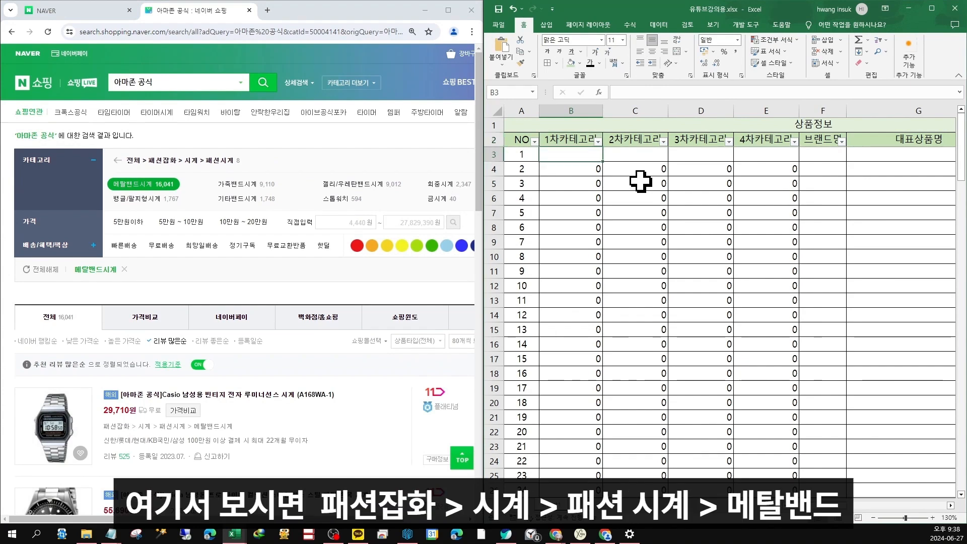
{"action": "type", "text": "VO"}
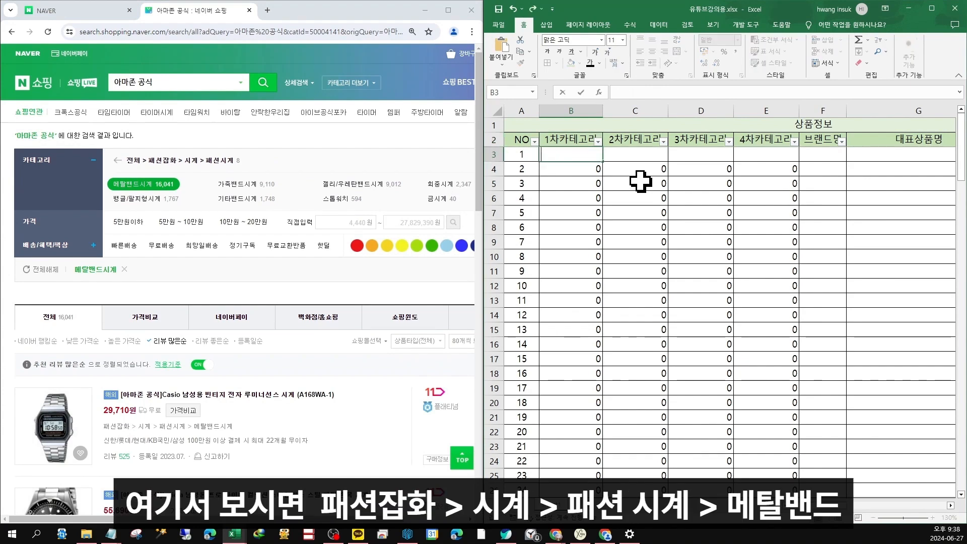
{"action": "type", "text": "션잡화"}
{"action": "key", "text": "Tab"}
{"action": "type", "text": "시계"}
{"action": "key", "text": "Tab"}
Step: Enter 패션시계 as 3차카테고리 and 메탈밴드시계 as 4차카테고리 for product 1, ending on its 브랜드명 cell
{"action": "type", "text": "패"}
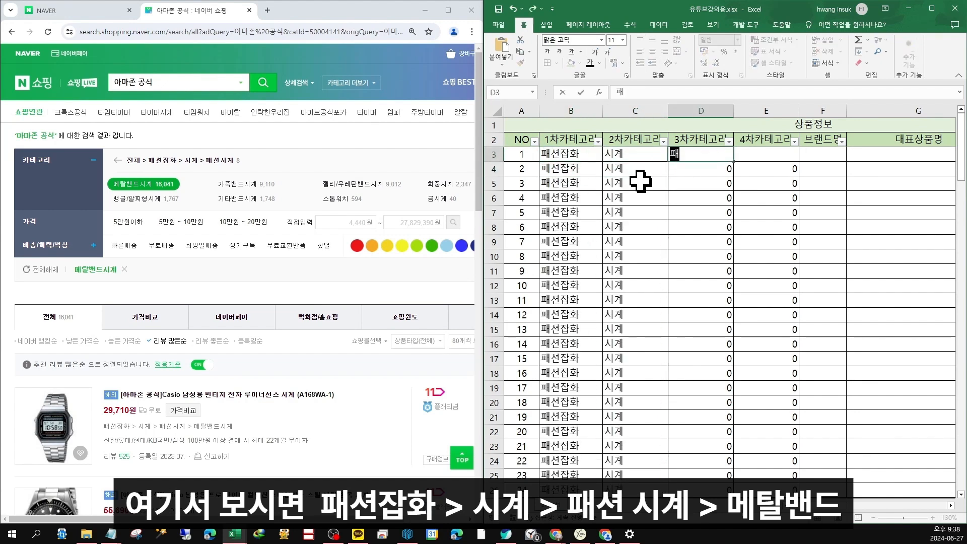
{"action": "type", "text": "션시계"}
{"action": "key", "text": "Tab"}
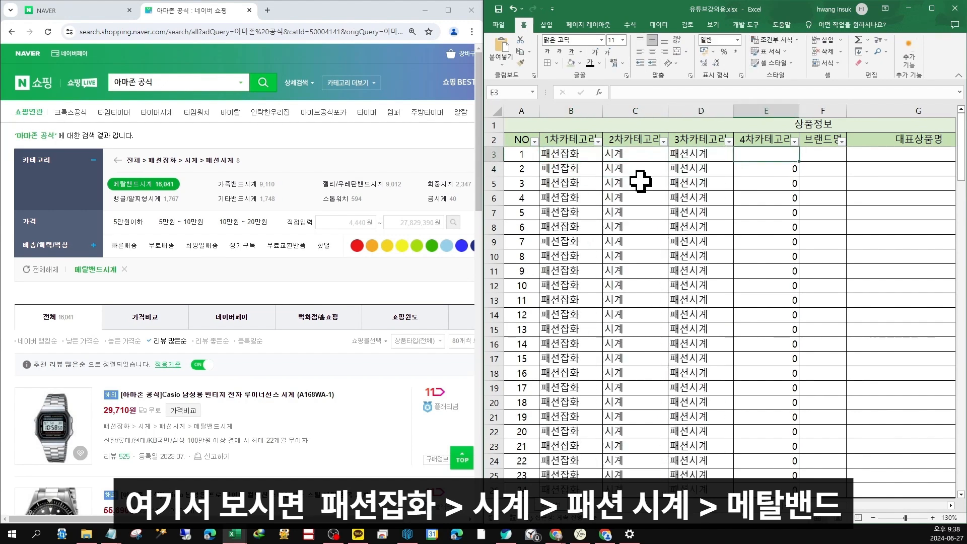
{"action": "type", "text": "메탈벤"}
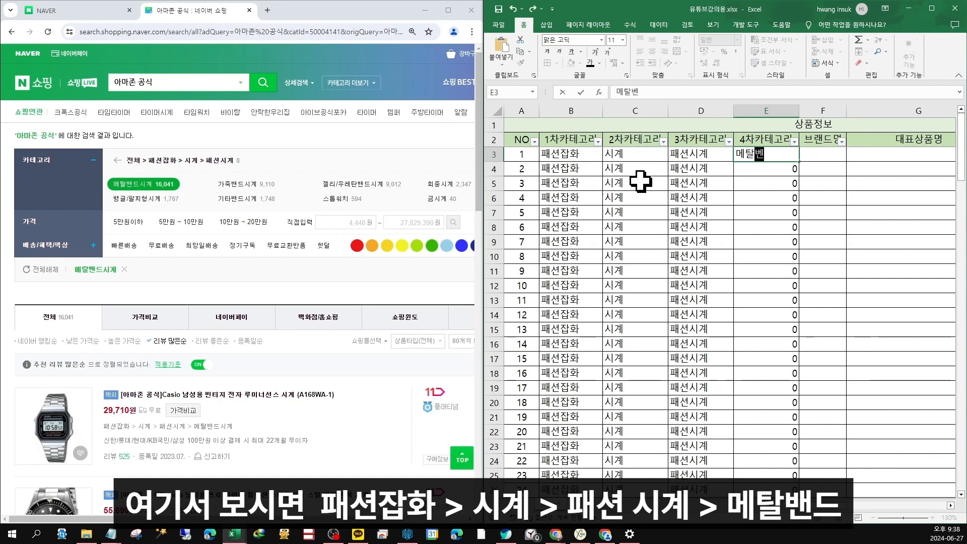
{"action": "type", "text": "드시계"}
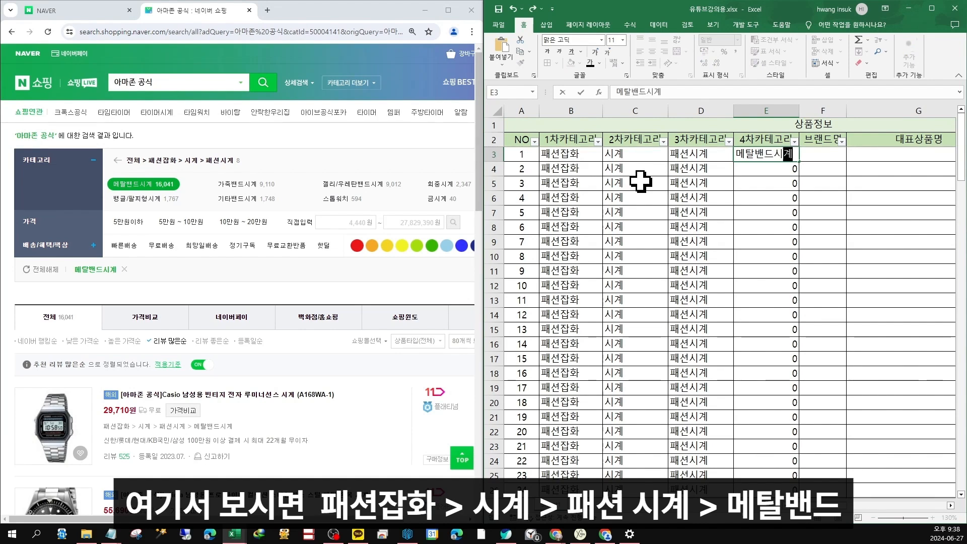
{"action": "key", "text": "Tab"}
{"action": "key", "text": "Tab"}
{"action": "key", "text": "Tab"}
{"action": "key", "text": "Left"}
{"action": "key", "text": "Left"}
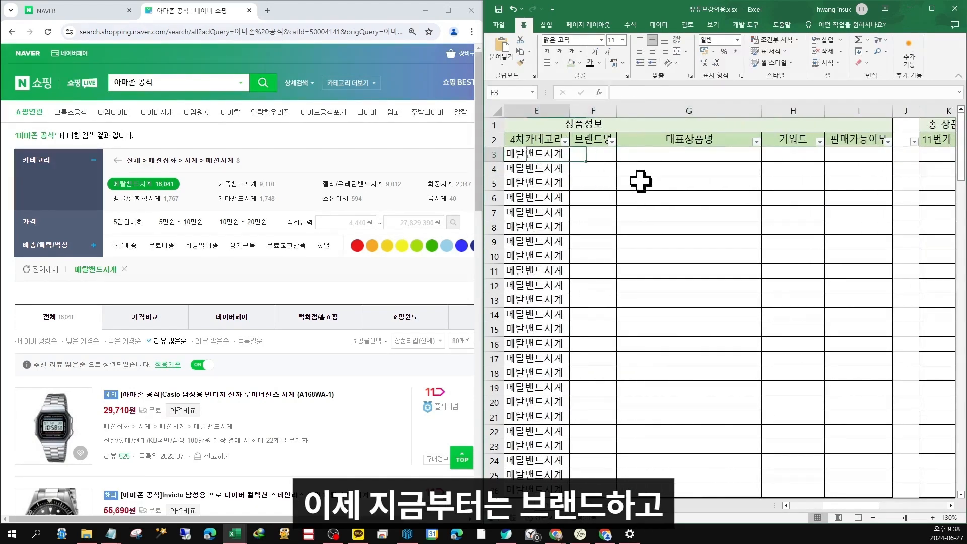
Step: Copy the first Casio listing's title, without the [아마존 공식] prefix, into the 대표상품명 cell of product 1
{"action": "scroll", "coordinate": [280, 285], "scroll_direction": "down", "scroll_amount": 4}
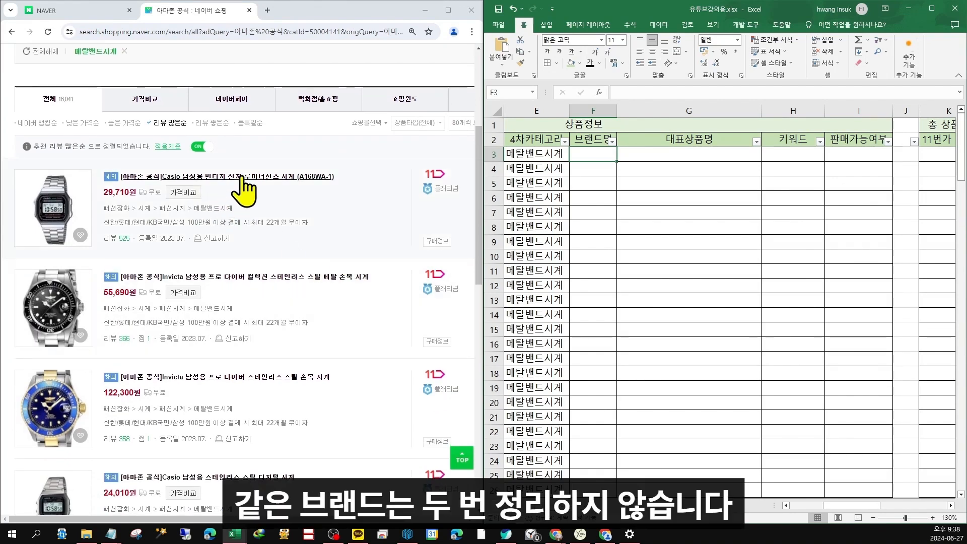
{"action": "scroll", "coordinate": [259, 283], "scroll_direction": "down", "scroll_amount": 2}
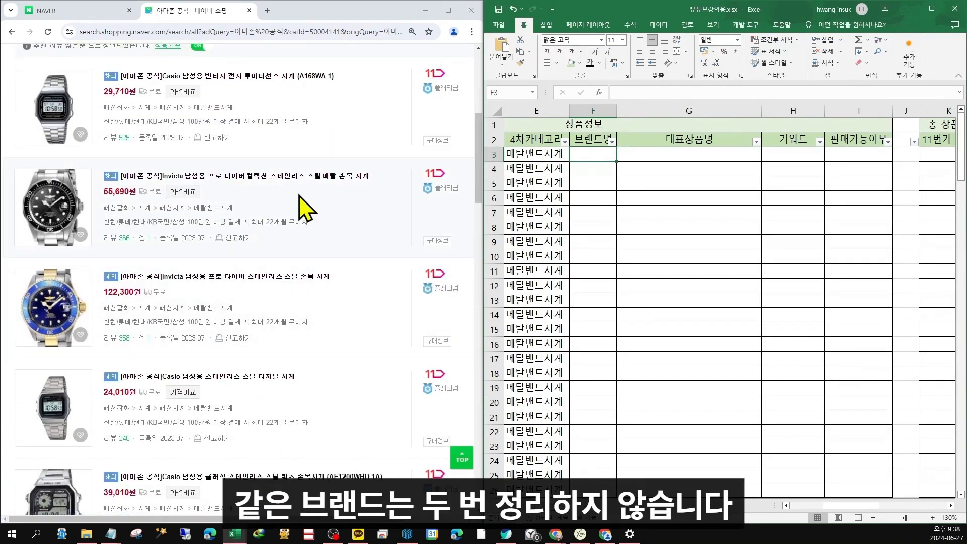
{"action": "left_click_drag", "start_coordinate": [341, 76], "coordinate": [163, 75]}
{"action": "key", "text": "ctrl+c"}
{"action": "double_click", "coordinate": [668, 153]}
{"action": "key", "text": "ctrl+v"}
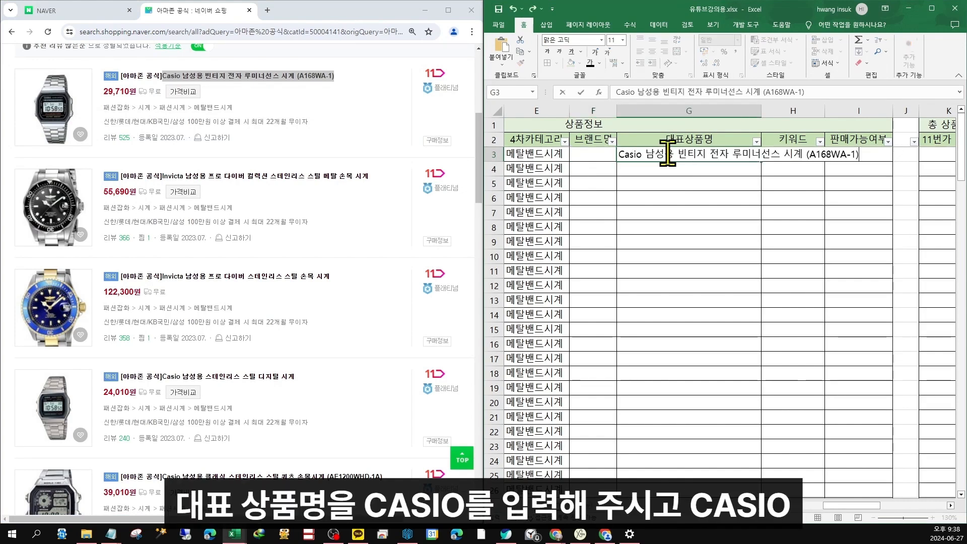
{"action": "left_click", "coordinate": [652, 175]}
Step: Enter CASIO as the 브랜드명 of product 1
{"action": "left_click", "coordinate": [588, 156]}
{"action": "type", "text": "ㅊ"}
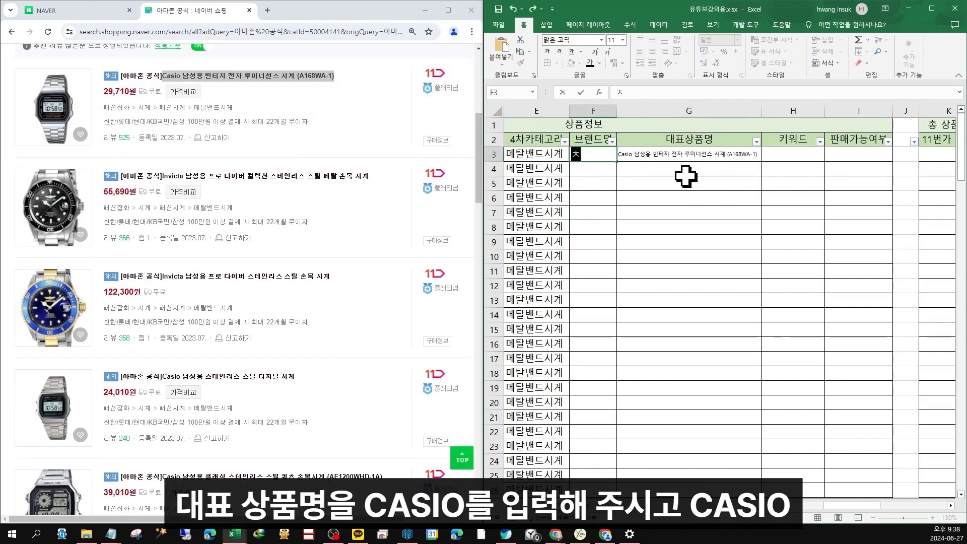
{"action": "type", "text": "CASIO"}
{"action": "left_click", "coordinate": [686, 176]}
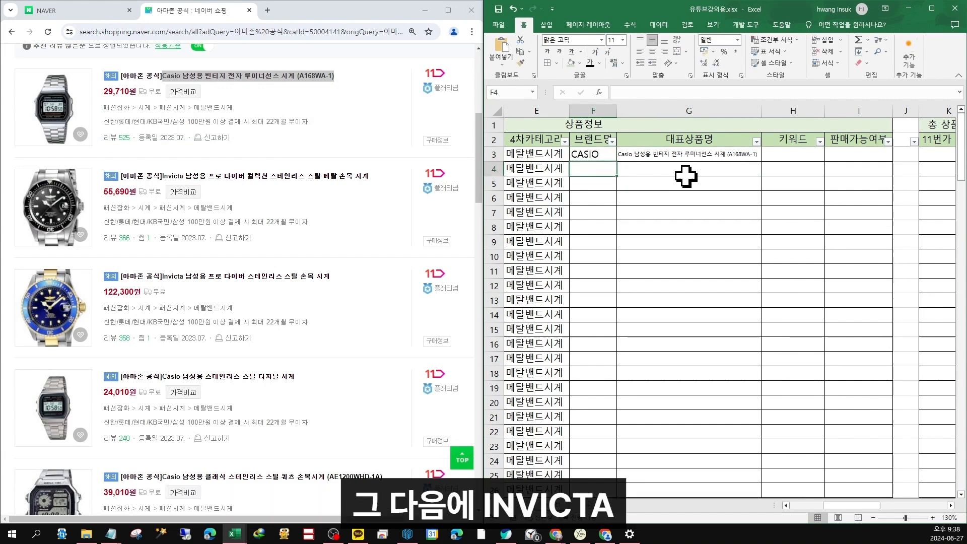
Step: Copy the first Invicta listing's title, without the [아마존 공식] prefix, into the 대표상품명 cell of product 2
{"action": "left_click_drag", "start_coordinate": [375, 176], "coordinate": [232, 178]}
{"action": "left_click", "coordinate": [376, 177]}
{"action": "left_click_drag", "start_coordinate": [371, 177], "coordinate": [160, 179]}
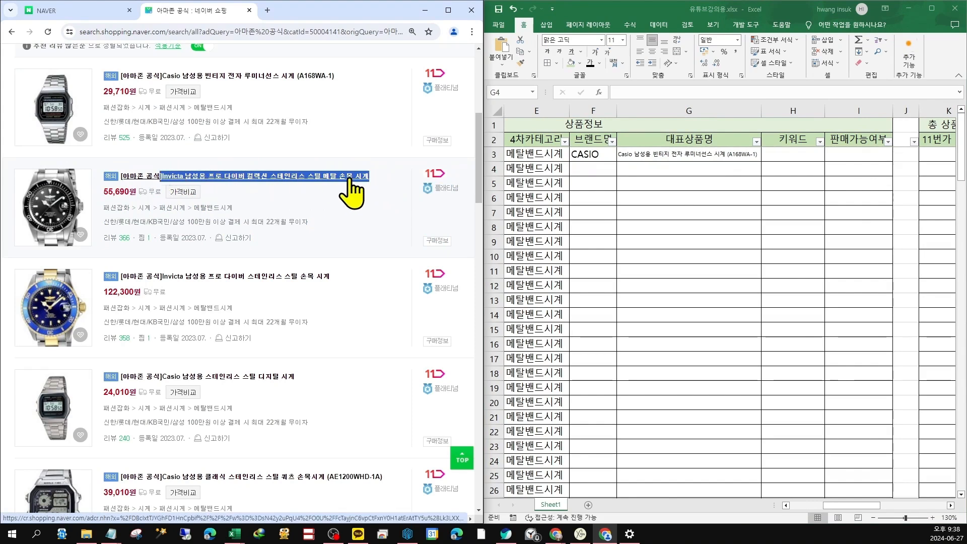
{"action": "double_click", "coordinate": [645, 168]}
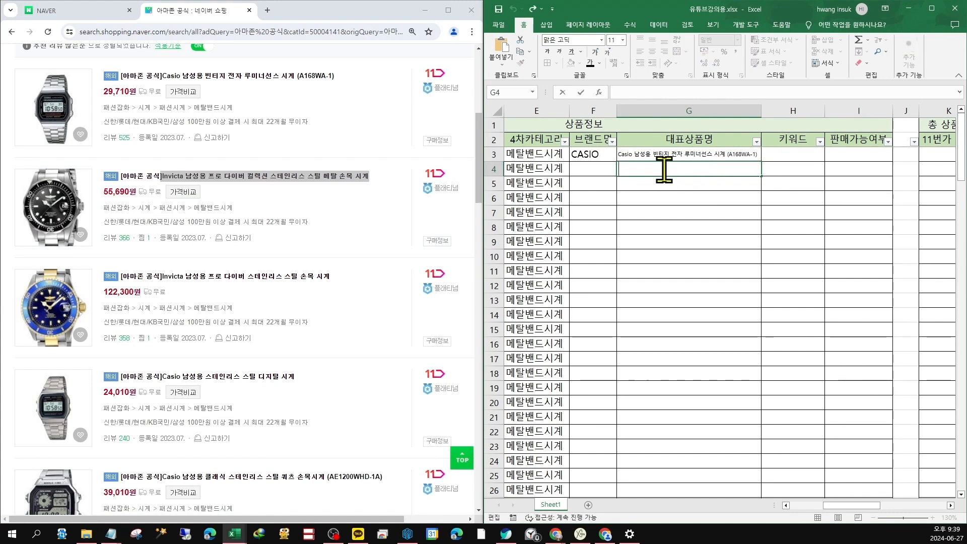
{"action": "key", "text": "ctrl+v"}
Step: Copy the word Invicta from the product name of product 2 into its 브랜드명 cell
{"action": "key", "text": "Home"}
{"action": "key", "text": "Delete"}
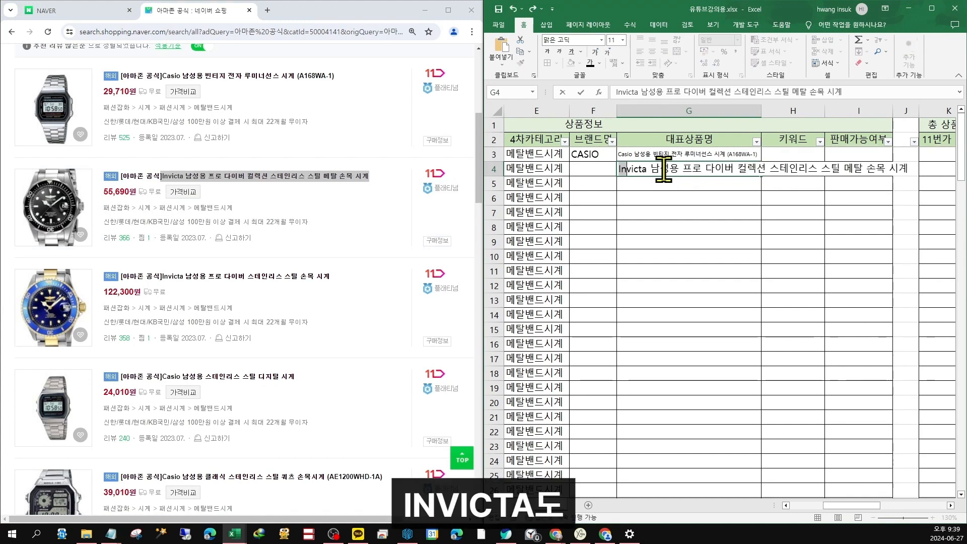
{"action": "key", "text": "shift+Right"}
{"action": "key", "text": "shift+Right"}
{"action": "key", "text": "ctrl+c"}
{"action": "key", "text": "shift+Tab"}
{"action": "key", "text": "ctrl+v"}
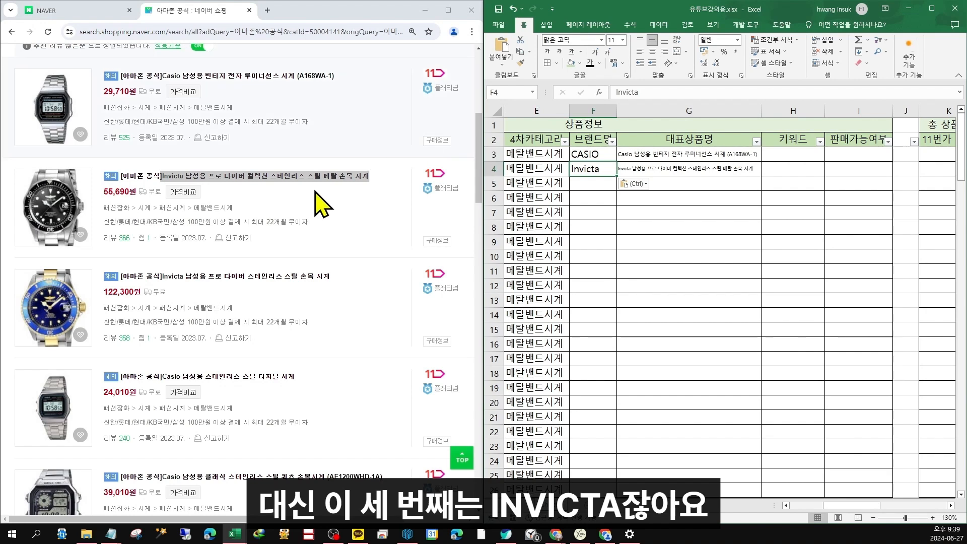
Step: Copy the first Anne Klein listing's title, without the [아마존 공식] prefix, into the 대표상품명 cell of product 3
{"action": "scroll", "coordinate": [247, 264], "scroll_direction": "down", "scroll_amount": 1}
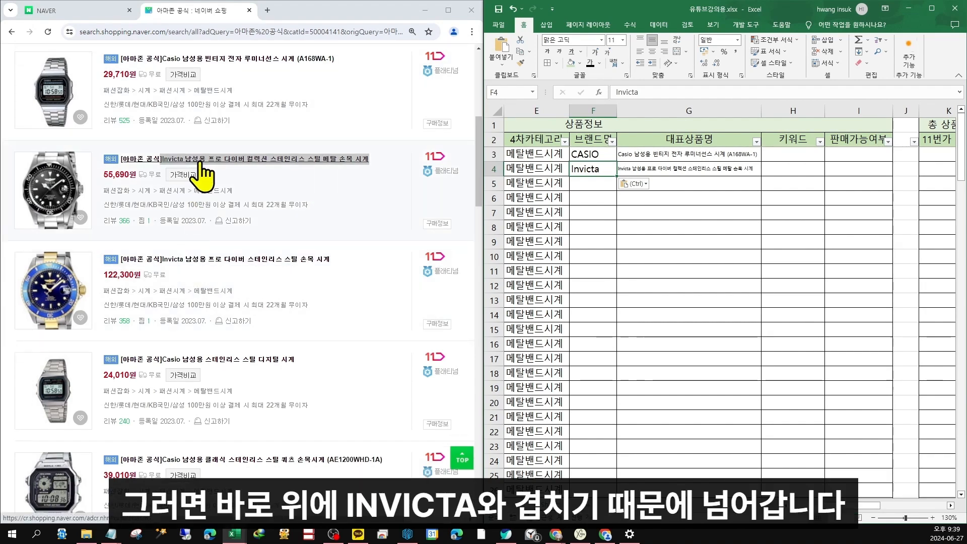
{"action": "scroll", "coordinate": [216, 201], "scroll_direction": "down", "scroll_amount": 2}
{"action": "scroll", "coordinate": [212, 226], "scroll_direction": "down", "scroll_amount": 6}
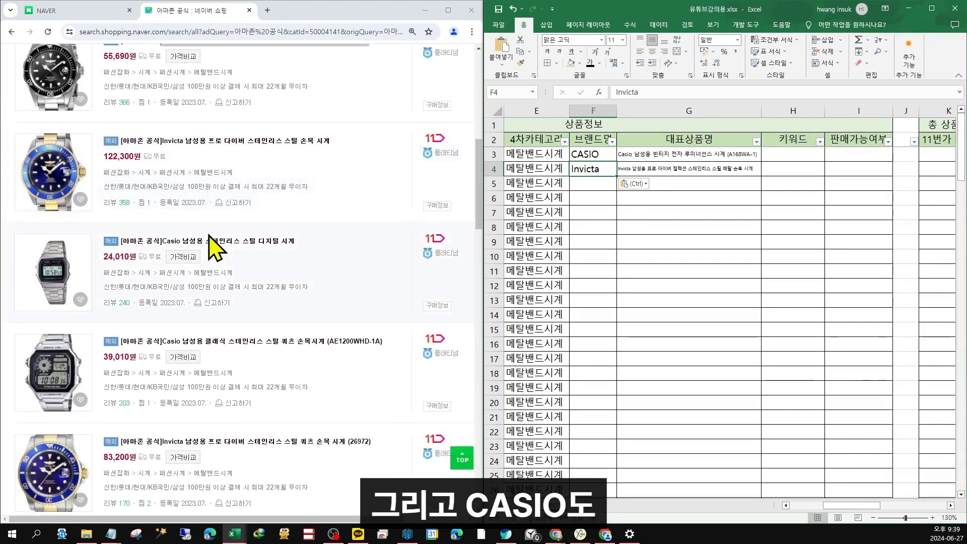
{"action": "scroll", "coordinate": [208, 236], "scroll_direction": "down", "scroll_amount": 8}
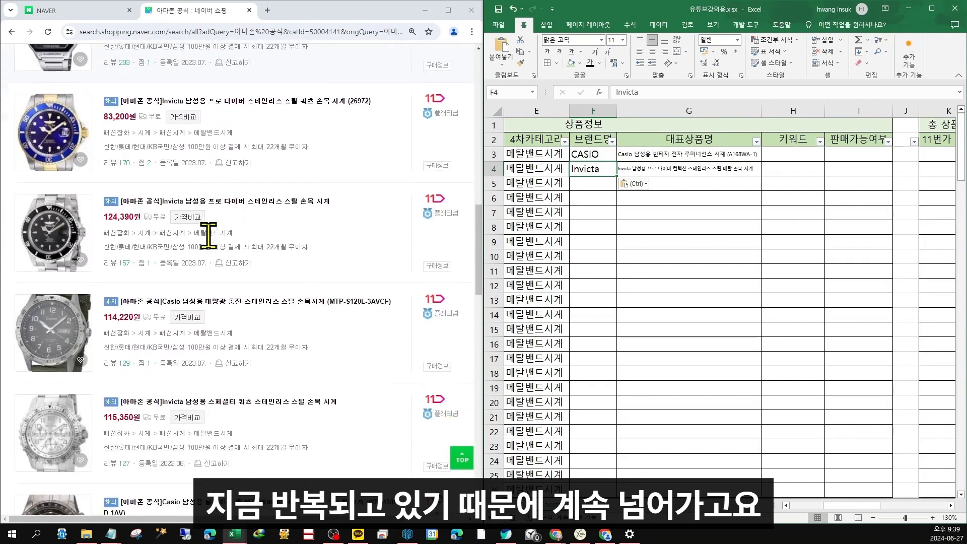
{"action": "scroll", "coordinate": [215, 247], "scroll_direction": "down", "scroll_amount": 2}
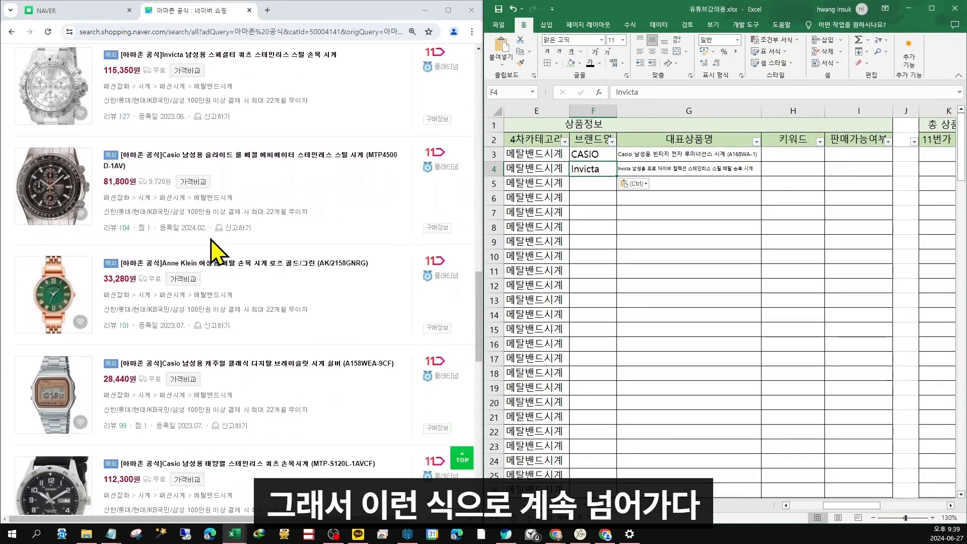
{"action": "left_click_drag", "start_coordinate": [368, 263], "coordinate": [162, 264]}
{"action": "double_click", "coordinate": [655, 183]}
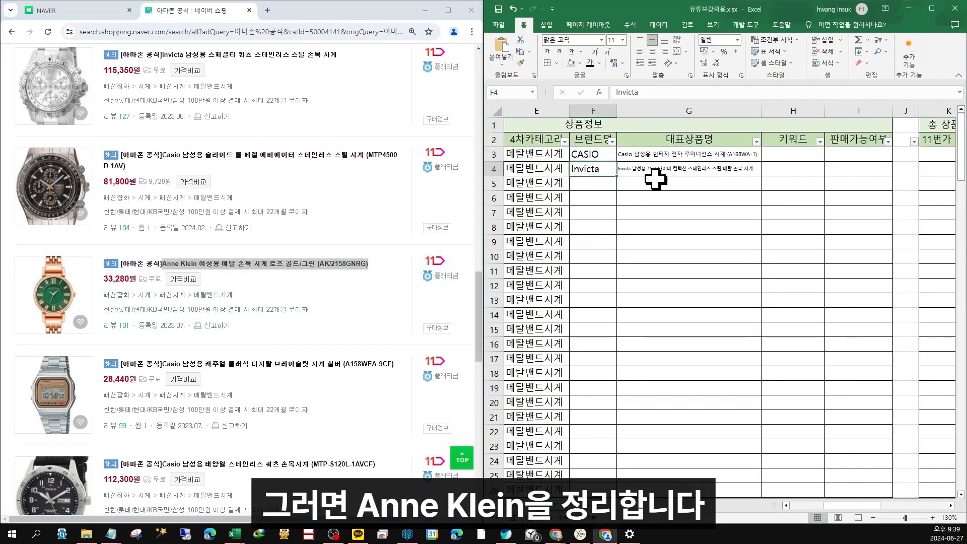
{"action": "key", "text": "ctrl+v"}
{"action": "left_click", "coordinate": [640, 225]}
Step: Copy the words Anne Klein from the product name of product 3 into its 브랜드명 cell
{"action": "double_click", "coordinate": [673, 186]}
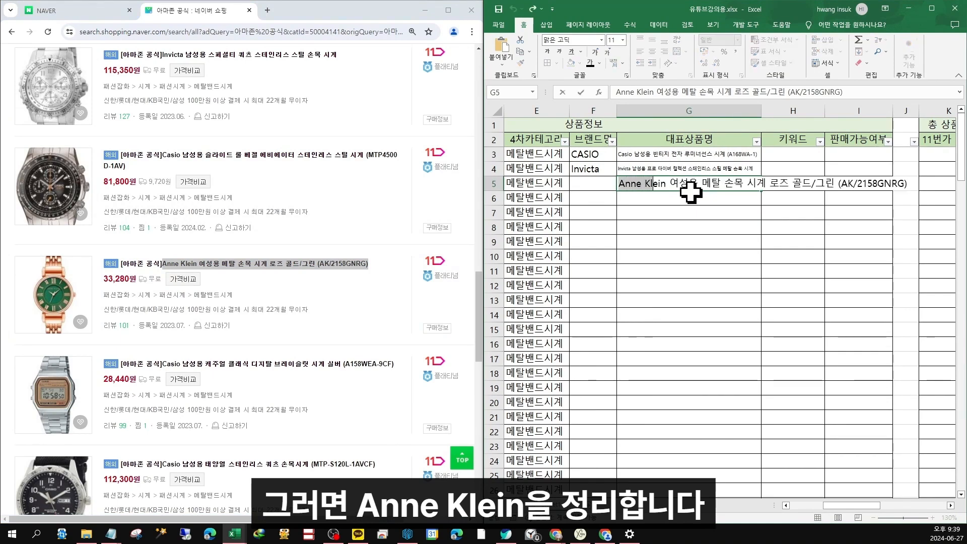
{"action": "key", "text": "ctrl+c"}
{"action": "key", "text": "Escape"}
{"action": "key", "text": "Left"}
{"action": "key", "text": "ctrl+v"}
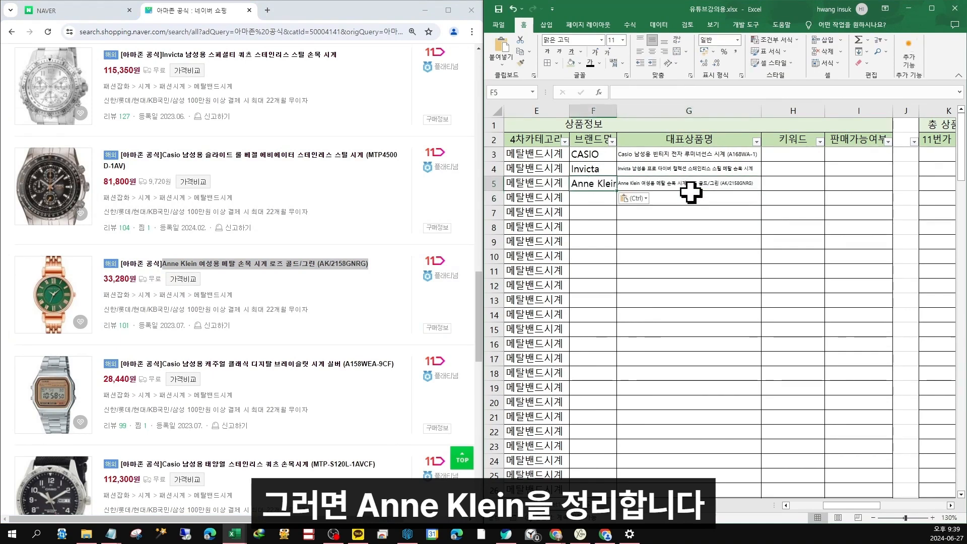
Step: Copy the first 부로바 listing's title, without the [아마존 공식] prefix, into the 대표상품명 cell of product 4
{"action": "scroll", "coordinate": [272, 260], "scroll_direction": "down", "scroll_amount": 10}
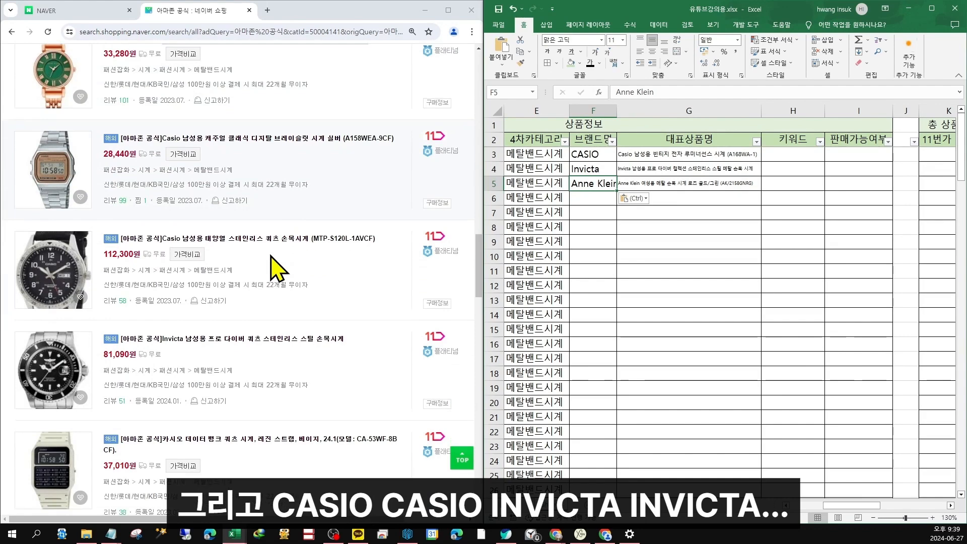
{"action": "scroll", "coordinate": [272, 281], "scroll_direction": "down", "scroll_amount": 9}
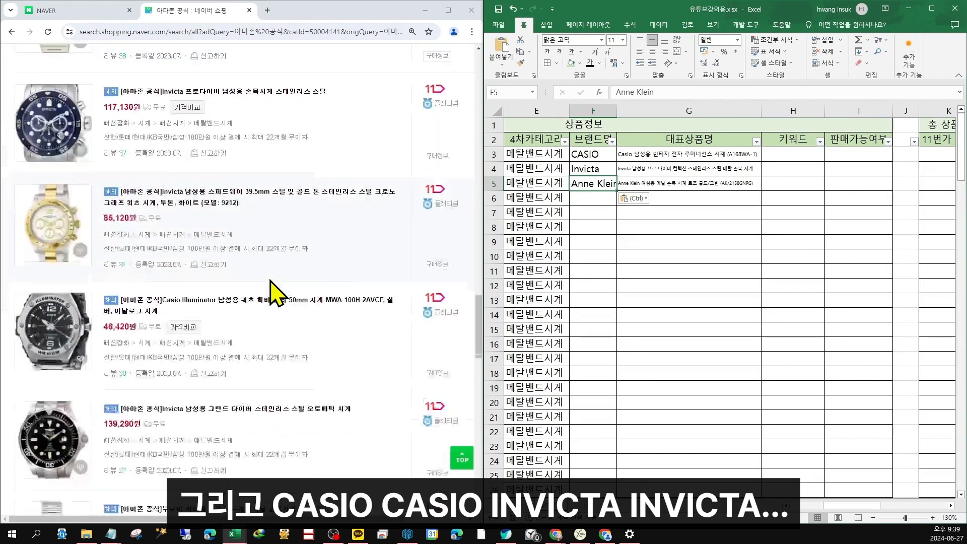
{"action": "scroll", "coordinate": [274, 291], "scroll_direction": "down", "scroll_amount": 1}
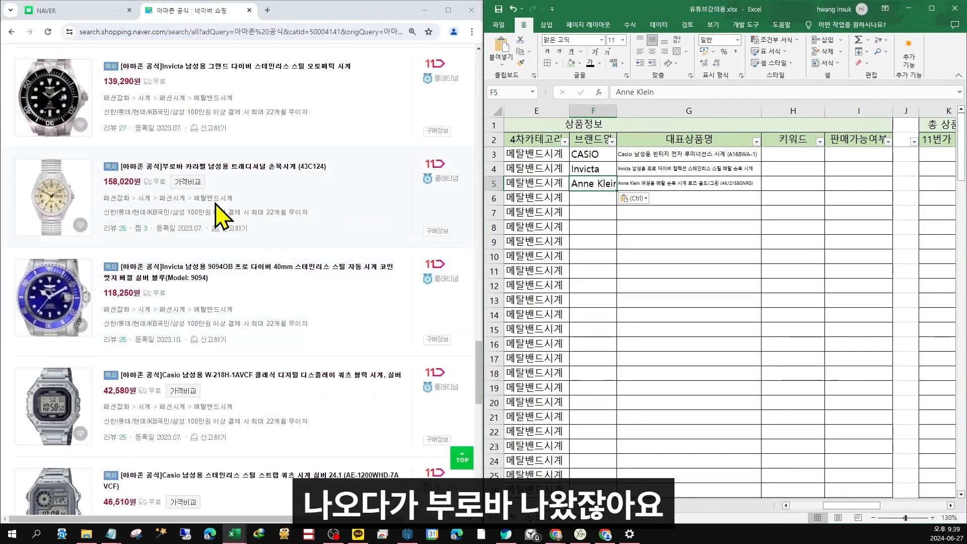
{"action": "left_click_drag", "start_coordinate": [326, 166], "coordinate": [162, 166]}
{"action": "left_click", "coordinate": [661, 198]}
{"action": "key", "text": "ctrl+v"}
Step: Enter 부로바 as the 브랜드명 of product 4
{"action": "left_click", "coordinate": [606, 200]}
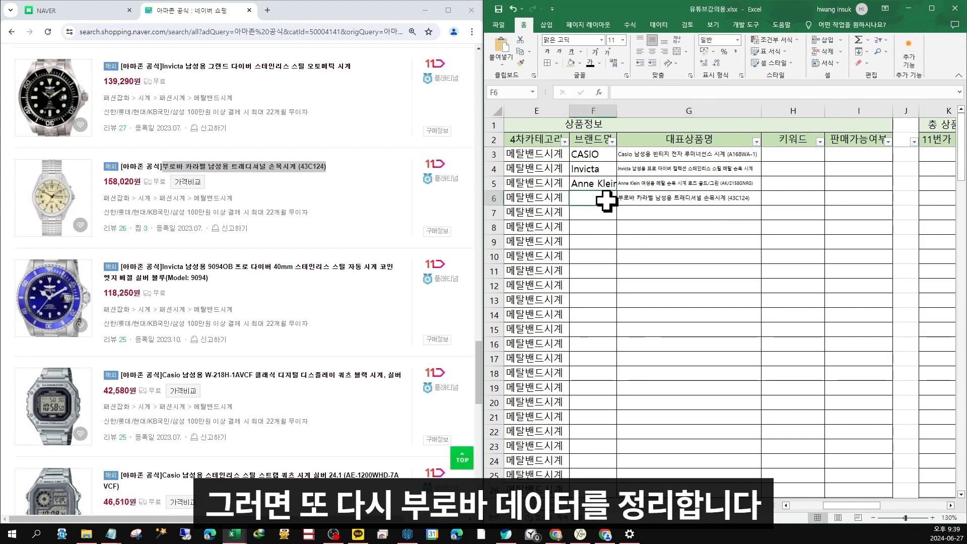
{"action": "type", "text": "ㅂ"}
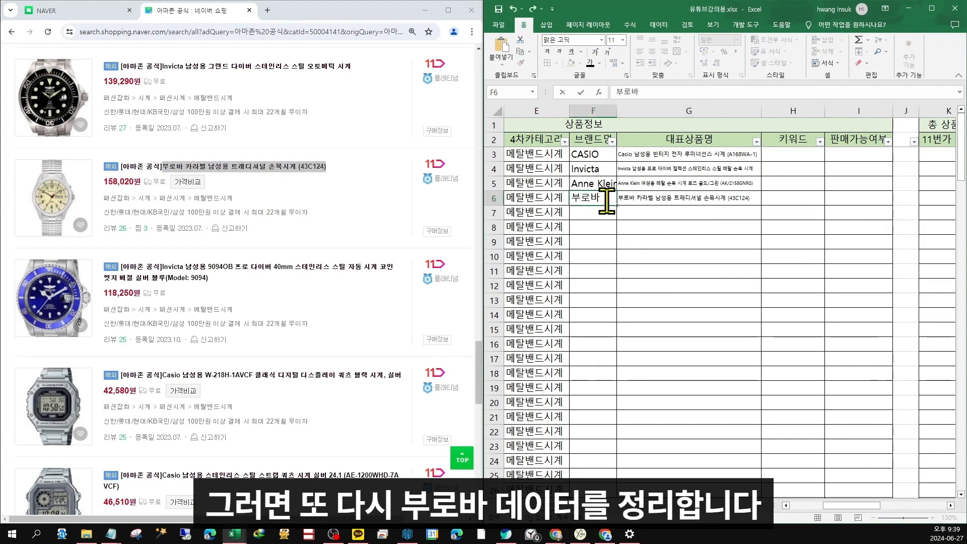
{"action": "type", "text": "로바"}
{"action": "key", "text": "Tab"}
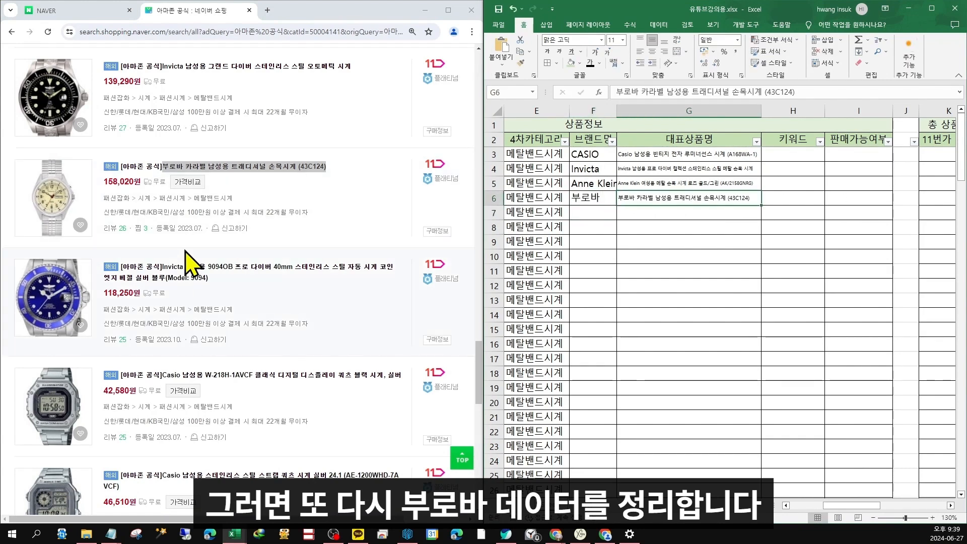
Step: Copy the first Timex listing's title, without the [아마존 공식] prefix, into the 대표상품명 cell of product 5
{"action": "scroll", "coordinate": [201, 298], "scroll_direction": "down", "scroll_amount": 2}
{"action": "scroll", "coordinate": [201, 302], "scroll_direction": "down", "scroll_amount": 10}
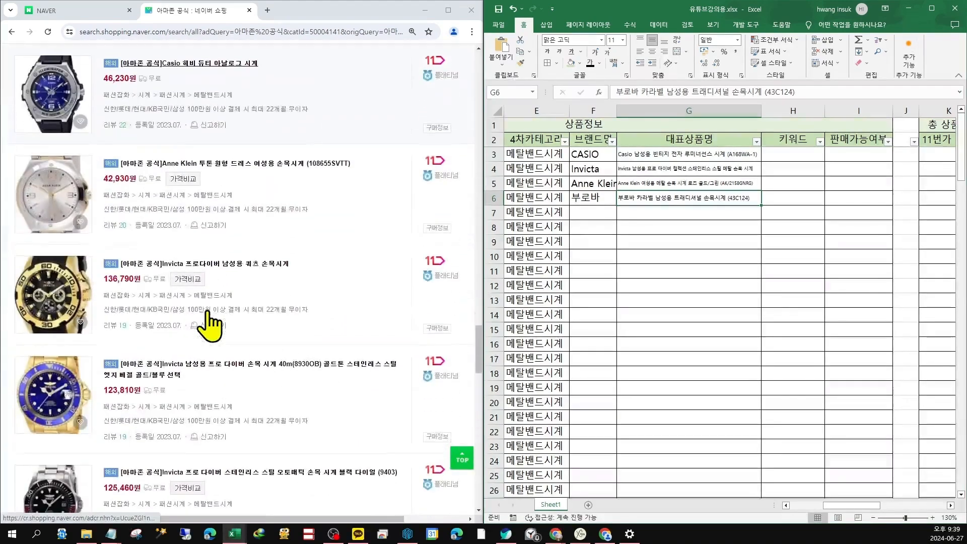
{"action": "scroll", "coordinate": [212, 328], "scroll_direction": "down", "scroll_amount": 12}
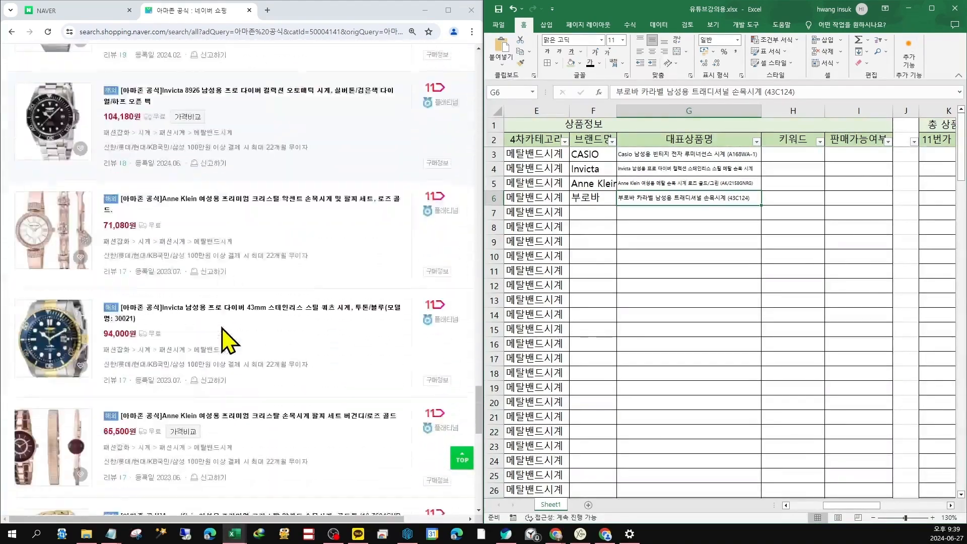
{"action": "scroll", "coordinate": [225, 343], "scroll_direction": "down", "scroll_amount": 8}
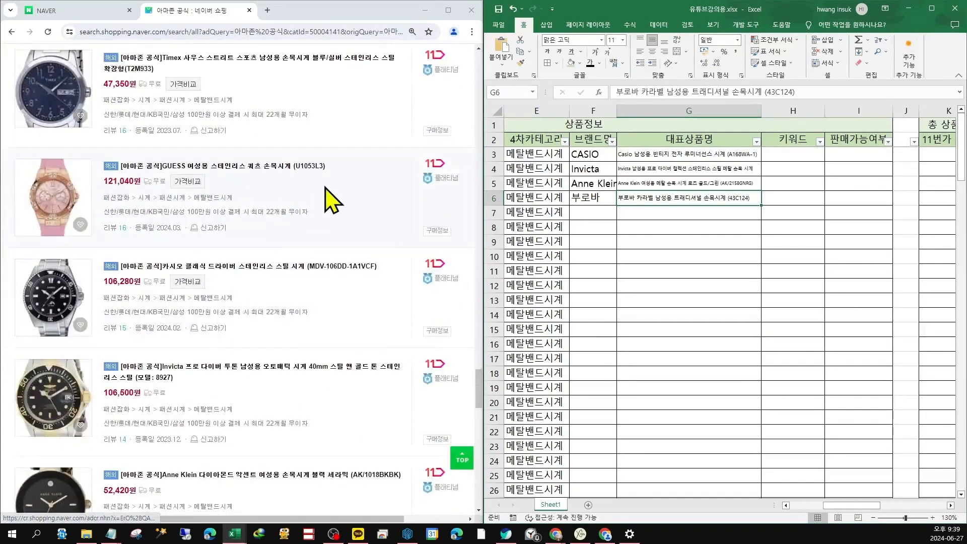
{"action": "scroll", "coordinate": [327, 175], "scroll_direction": "up", "scroll_amount": 1}
{"action": "left_click_drag", "start_coordinate": [162, 142], "coordinate": [155, 153]}
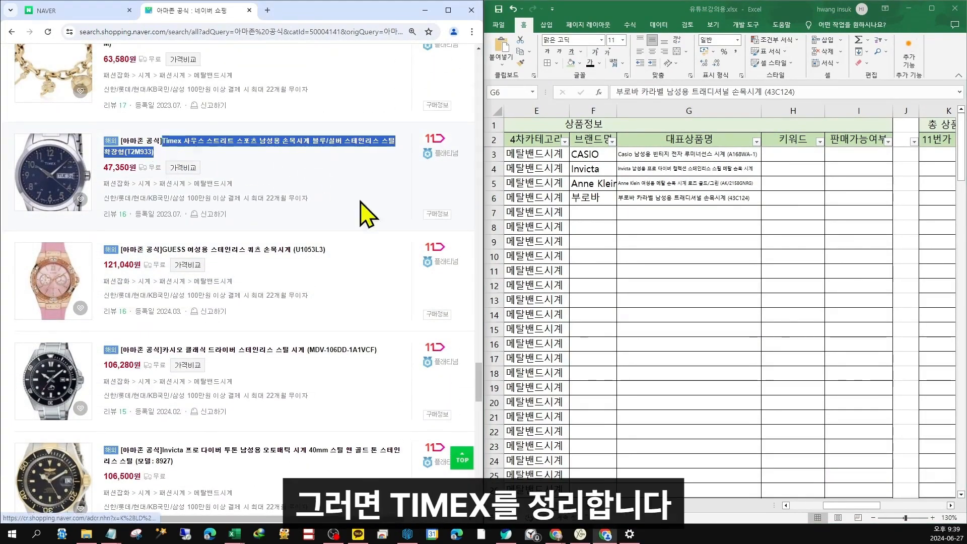
{"action": "left_click", "coordinate": [675, 212]}
{"action": "key", "text": "ctrl+v"}
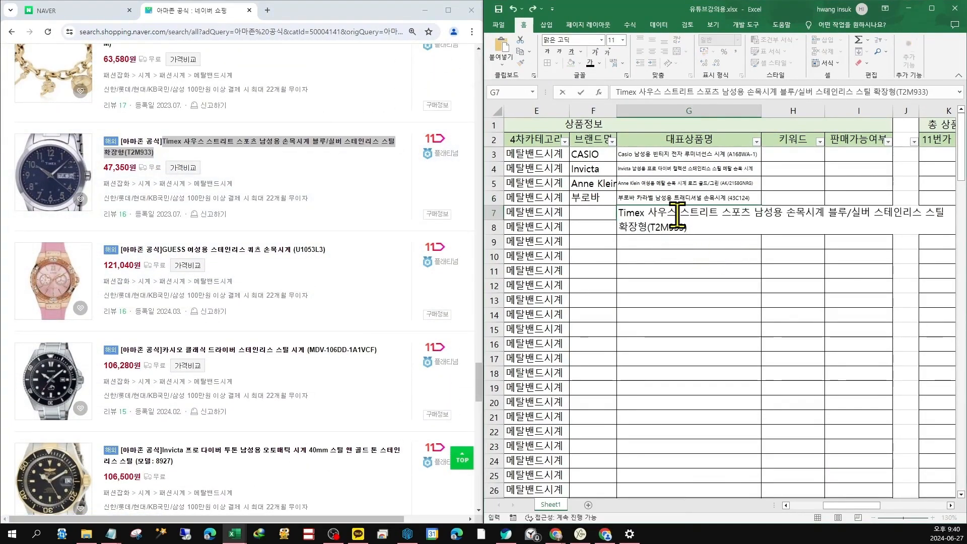
Step: Copy the word Timex from the product name of product 5 into its 브랜드명 cell
{"action": "double_click", "coordinate": [678, 214]}
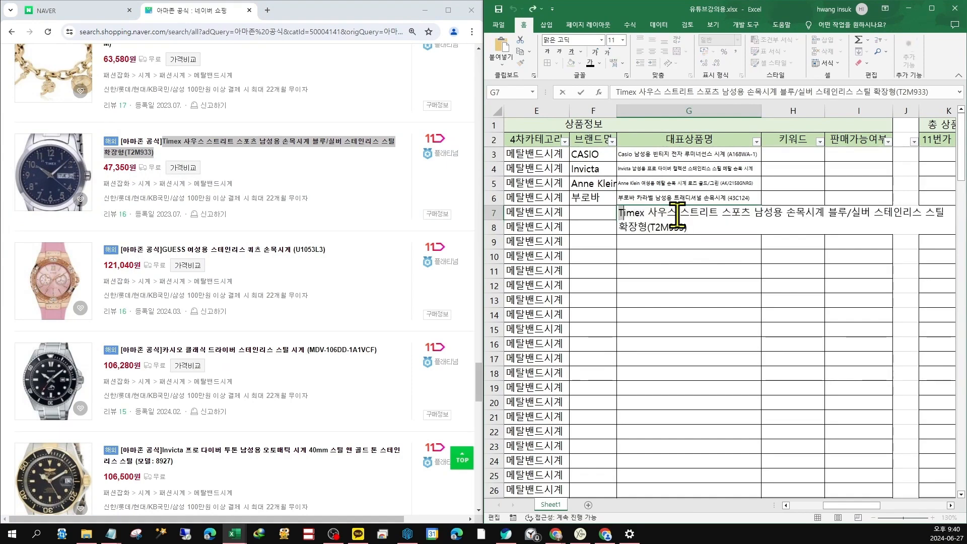
{"action": "key", "text": "ctrl+c"}
{"action": "key", "text": "Escape"}
{"action": "key", "text": "Left"}
{"action": "key", "text": "ctrl+v"}
{"action": "key", "text": "Return"}
{"action": "key", "text": "Right"}
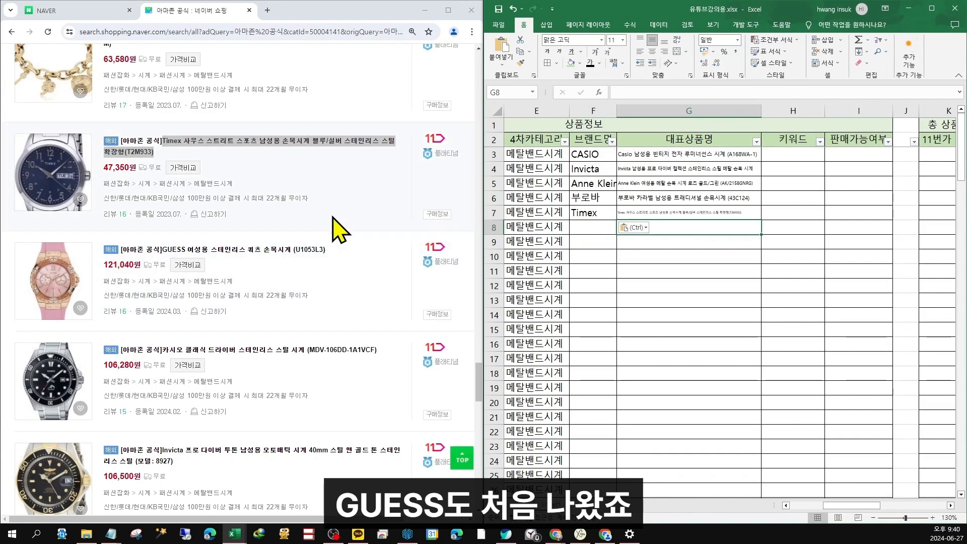
Step: Copy the first GUESS listing's title, without the [아마존 공식] prefix, into the 대표상품명 cell of product 6
{"action": "left_click_drag", "start_coordinate": [404, 255], "coordinate": [173, 252]}
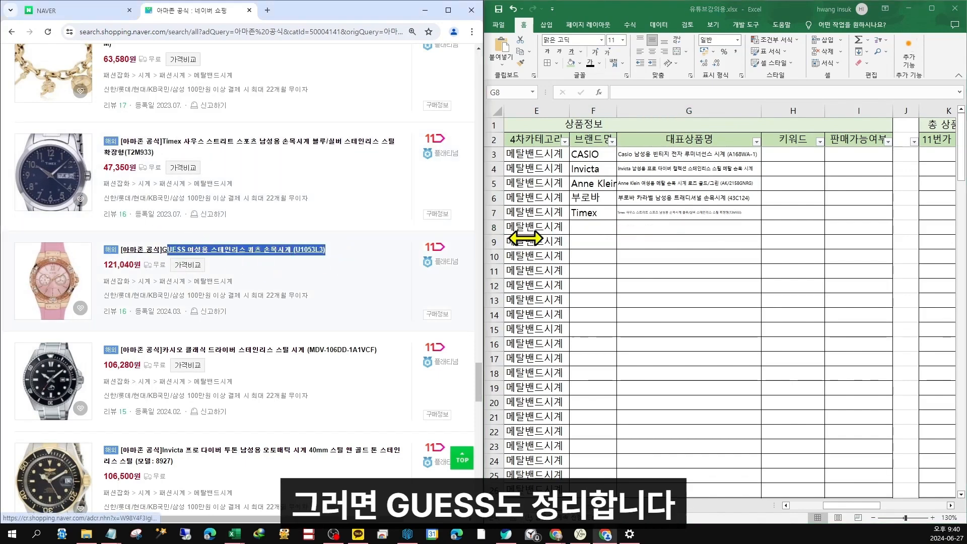
{"action": "left_click", "coordinate": [652, 225]}
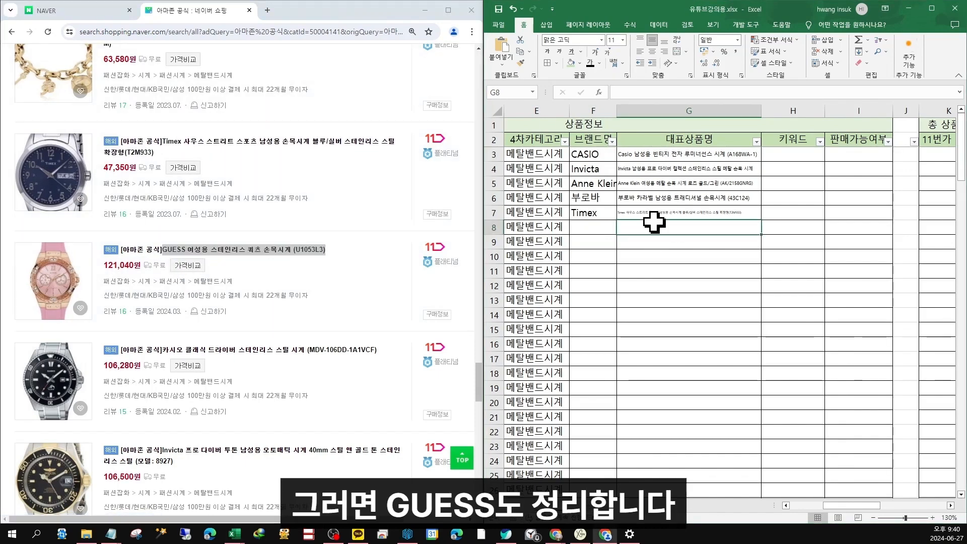
{"action": "key", "text": "ctrl+v"}
Step: Enter GUESS as the 브랜드명 of product 6
{"action": "left_click", "coordinate": [597, 225]}
{"action": "type", "text": "G"}
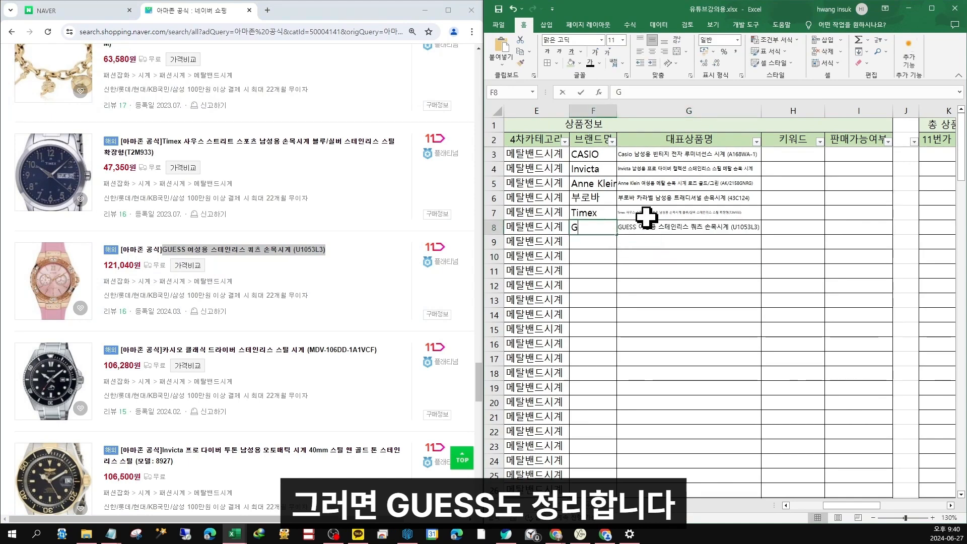
{"action": "type", "text": "UESS"}
{"action": "key", "text": "Return"}
{"action": "key", "text": "Right"}
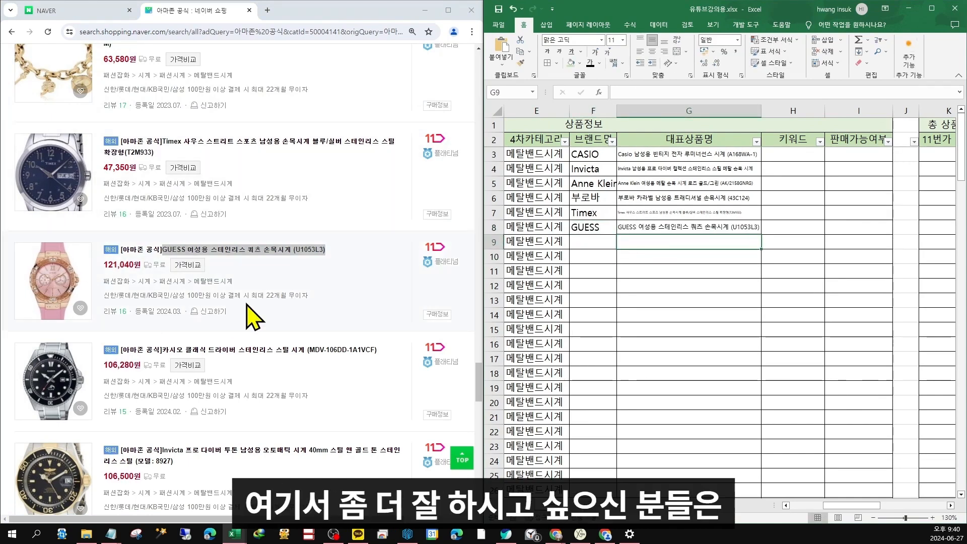
Step: Filter the metal-band watch search results to a minimum price of 200,000 won
{"action": "scroll", "coordinate": [242, 297], "scroll_direction": "up", "scroll_amount": 5}
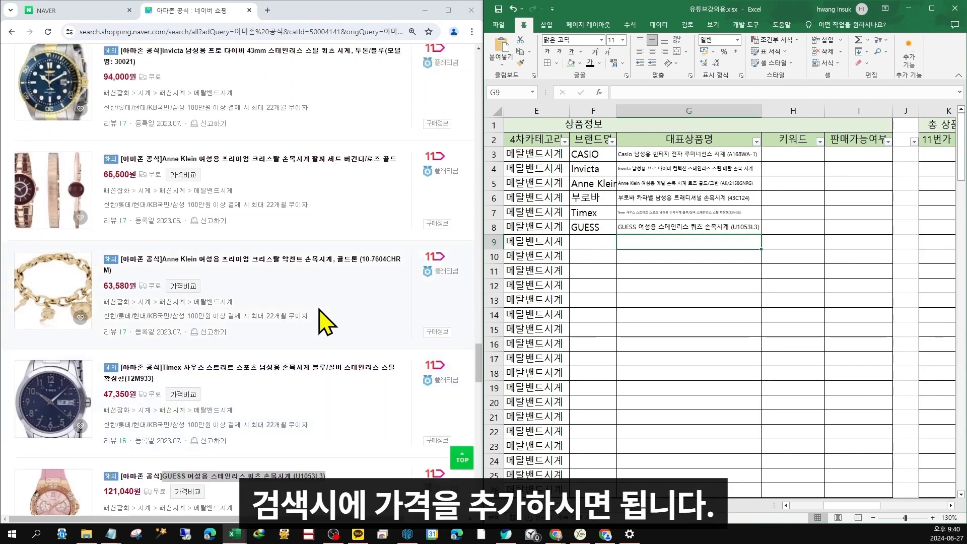
{"action": "left_click_drag", "start_coordinate": [478, 364], "coordinate": [493, 66]}
{"action": "left_click", "coordinate": [340, 221]}
{"action": "scroll", "coordinate": [263, 317], "scroll_direction": "down", "scroll_amount": 1}
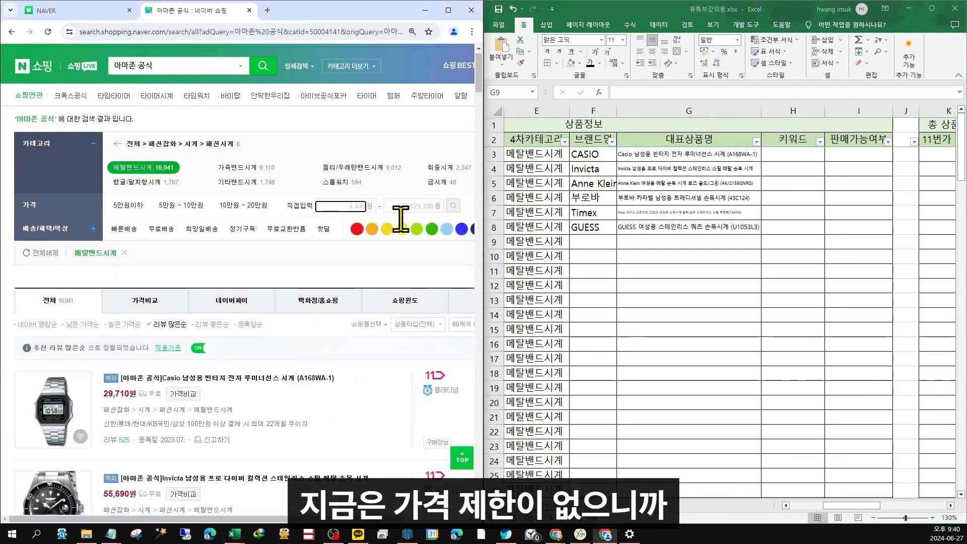
{"action": "scroll", "coordinate": [209, 294], "scroll_direction": "down", "scroll_amount": 5}
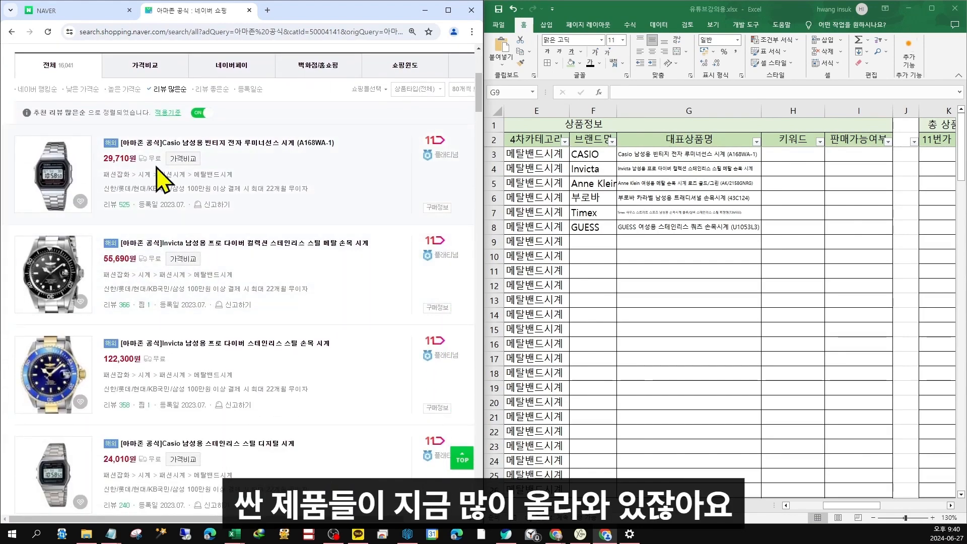
{"action": "scroll", "coordinate": [205, 303], "scroll_direction": "up", "scroll_amount": 2}
{"action": "scroll", "coordinate": [166, 252], "scroll_direction": "up", "scroll_amount": 2}
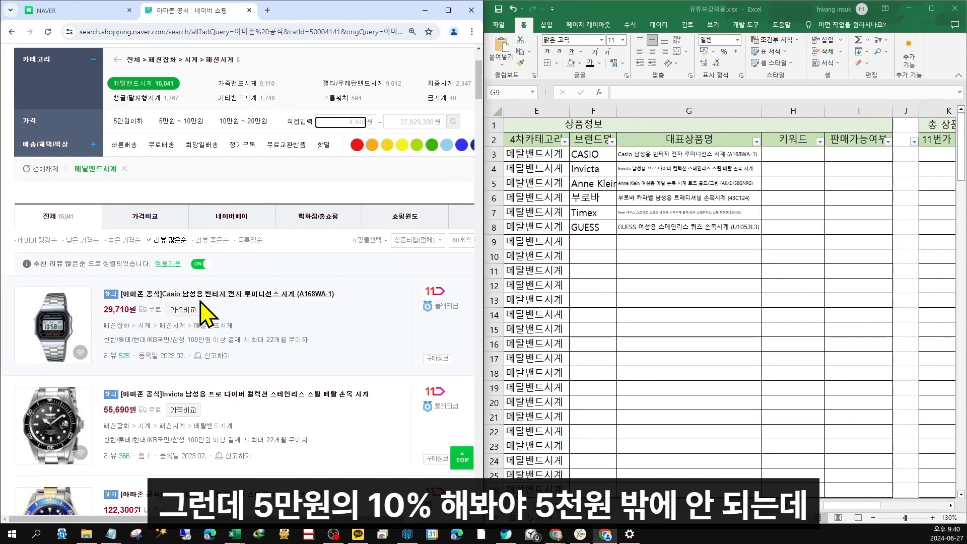
{"action": "scroll", "coordinate": [200, 302], "scroll_direction": "down", "scroll_amount": 1}
{"action": "scroll", "coordinate": [200, 308], "scroll_direction": "down", "scroll_amount": 1}
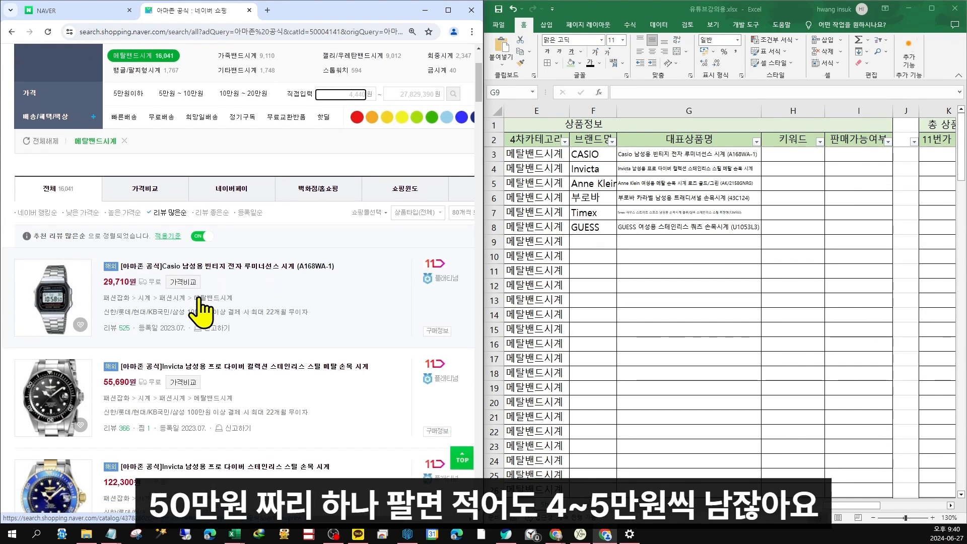
{"action": "scroll", "coordinate": [262, 254], "scroll_direction": "up", "scroll_amount": 2}
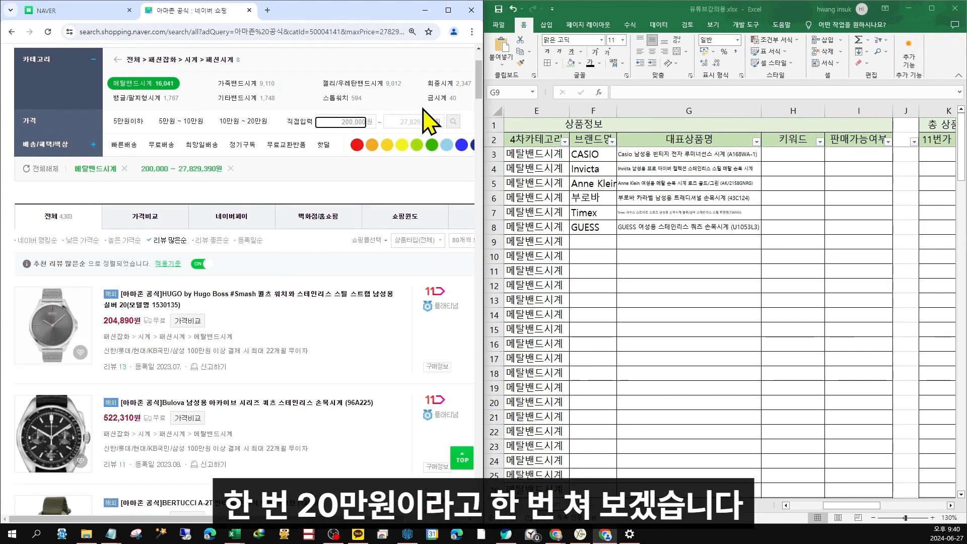
Step: Examine the brands and prices of the watch listings in the price-filtered results
{"action": "scroll", "coordinate": [212, 272], "scroll_direction": "down", "scroll_amount": 2}
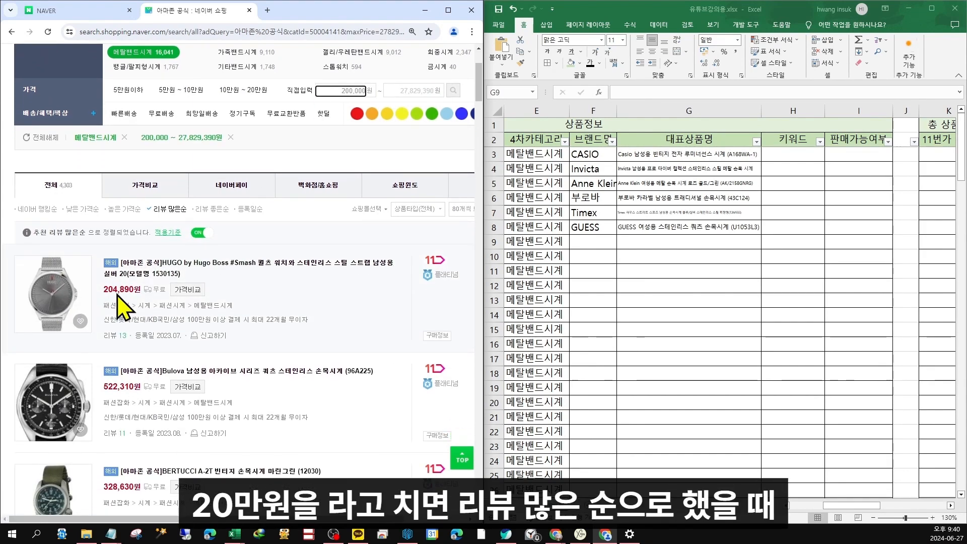
{"action": "scroll", "coordinate": [216, 269], "scroll_direction": "down", "scroll_amount": 3}
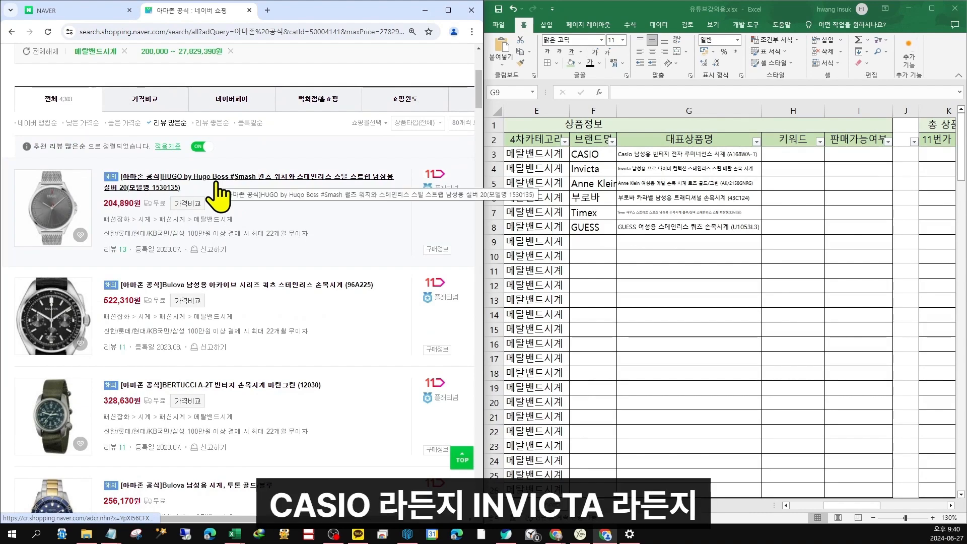
{"action": "scroll", "coordinate": [234, 207], "scroll_direction": "down", "scroll_amount": 4}
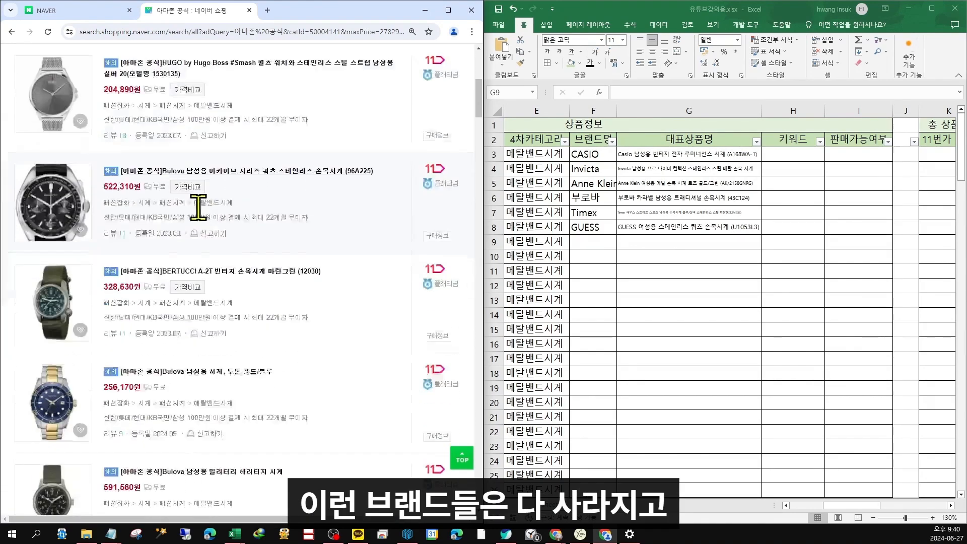
{"action": "scroll", "coordinate": [214, 216], "scroll_direction": "up", "scroll_amount": 3}
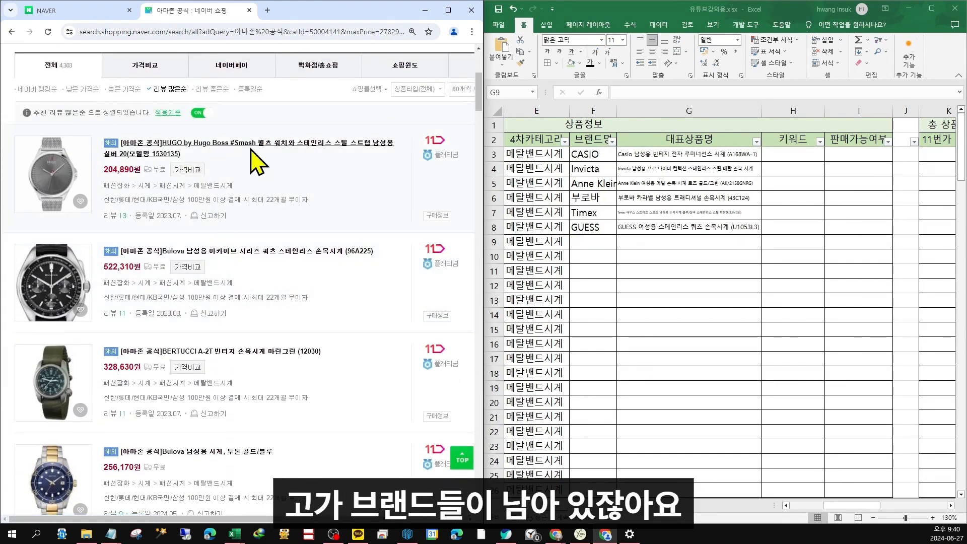
{"action": "scroll", "coordinate": [201, 202], "scroll_direction": "down", "scroll_amount": 4}
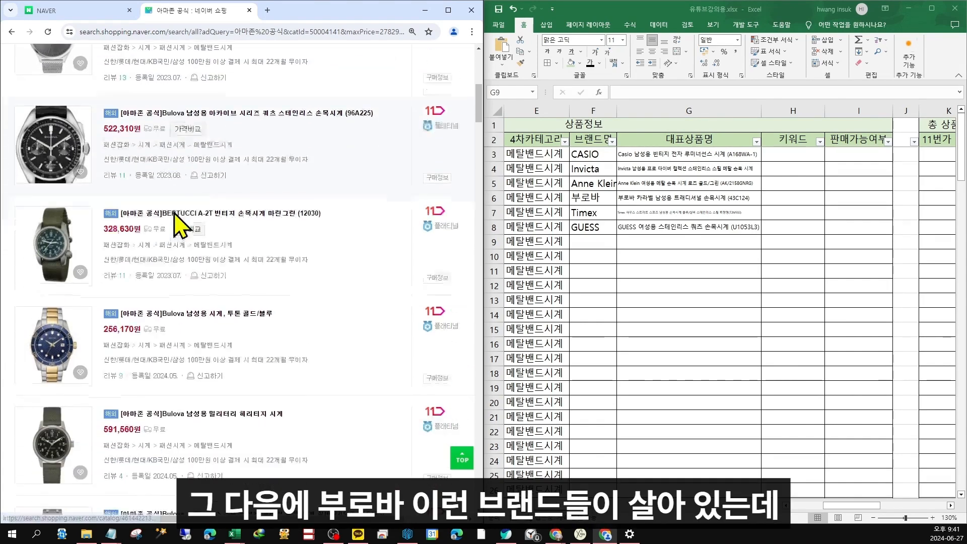
Step: Compare the review counts, brands and prices of the top watch listings above 200,000 won, including the HUGO, Bulova and BERTUCCI models
{"action": "scroll", "coordinate": [207, 228], "scroll_direction": "down", "scroll_amount": 7}
{"action": "scroll", "coordinate": [227, 299], "scroll_direction": "up", "scroll_amount": 8}
{"action": "scroll", "coordinate": [216, 301], "scroll_direction": "up", "scroll_amount": 4}
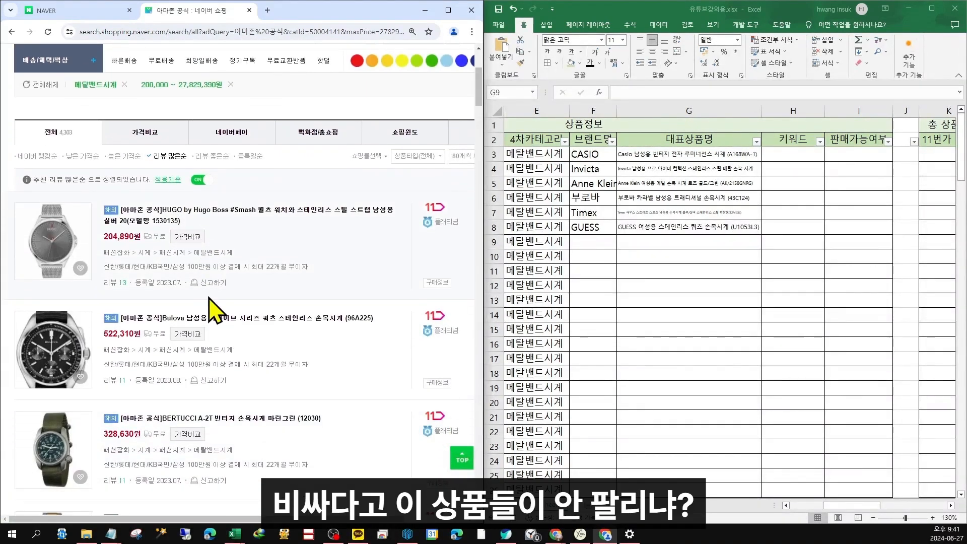
{"action": "scroll", "coordinate": [211, 297], "scroll_direction": "down", "scroll_amount": 1}
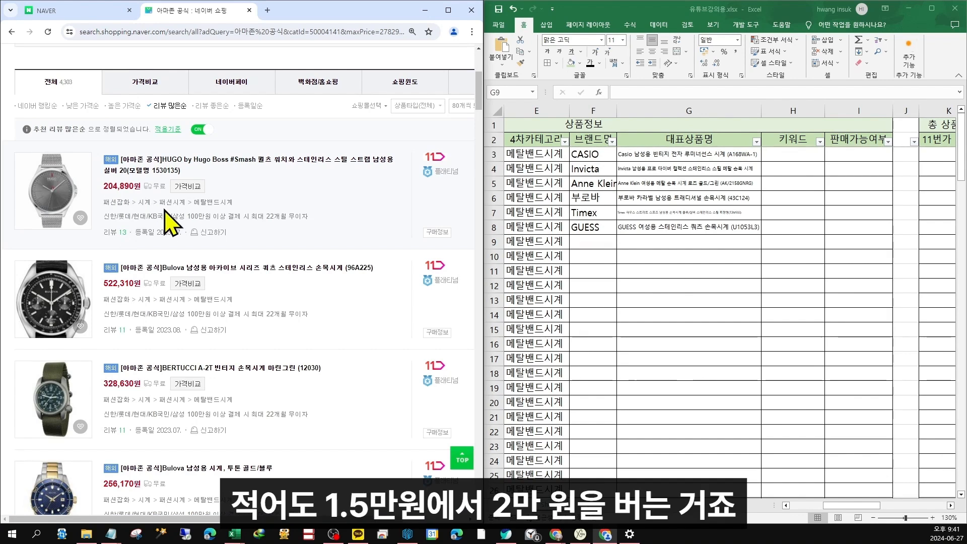
{"action": "scroll", "coordinate": [165, 212], "scroll_direction": "up", "scroll_amount": 1}
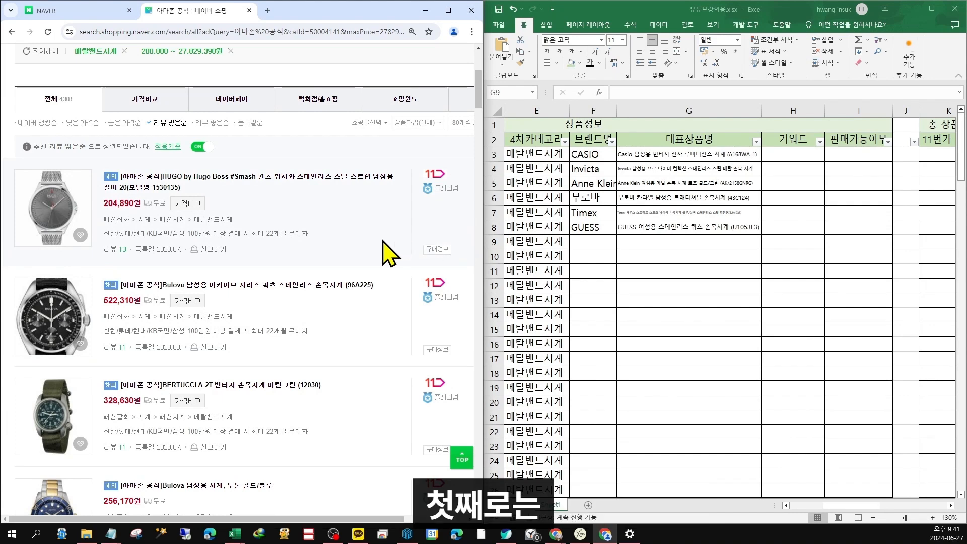
{"action": "scroll", "coordinate": [423, 249], "scroll_direction": "down", "scroll_amount": 1}
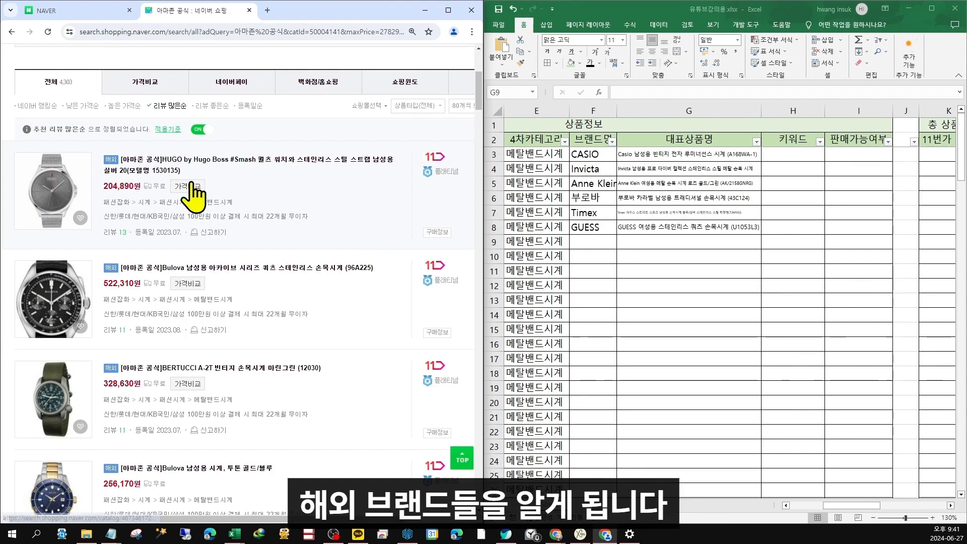
{"action": "scroll", "coordinate": [211, 255], "scroll_direction": "down", "scroll_amount": 3}
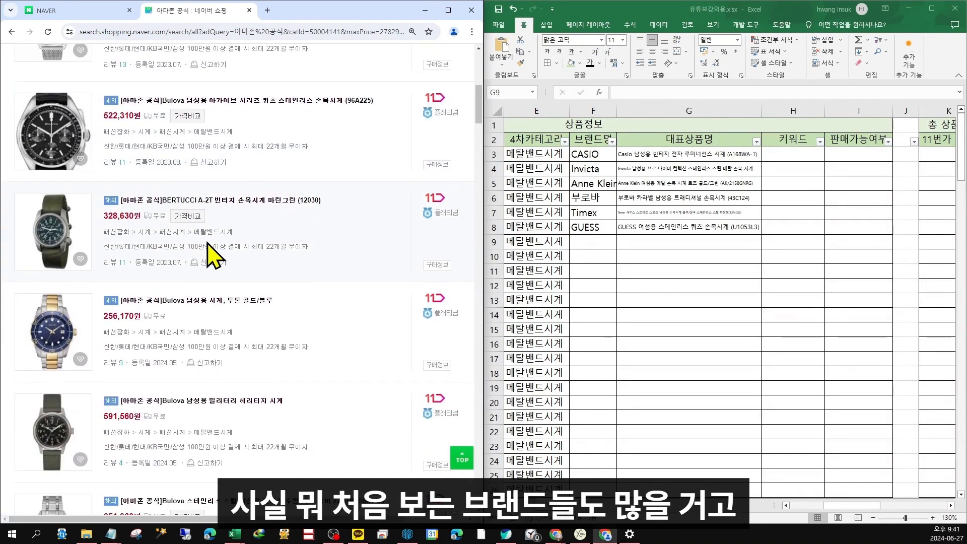
{"action": "scroll", "coordinate": [211, 255], "scroll_direction": "up", "scroll_amount": 1}
{"action": "scroll", "coordinate": [210, 254], "scroll_direction": "down", "scroll_amount": 1}
{"action": "scroll", "coordinate": [211, 254], "scroll_direction": "down", "scroll_amount": 1}
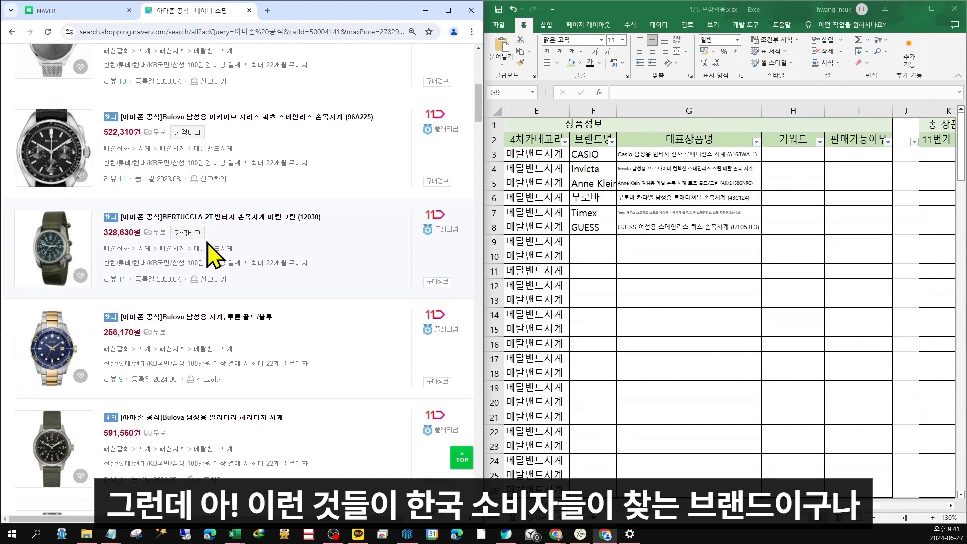
{"action": "scroll", "coordinate": [233, 253], "scroll_direction": "down", "scroll_amount": 1}
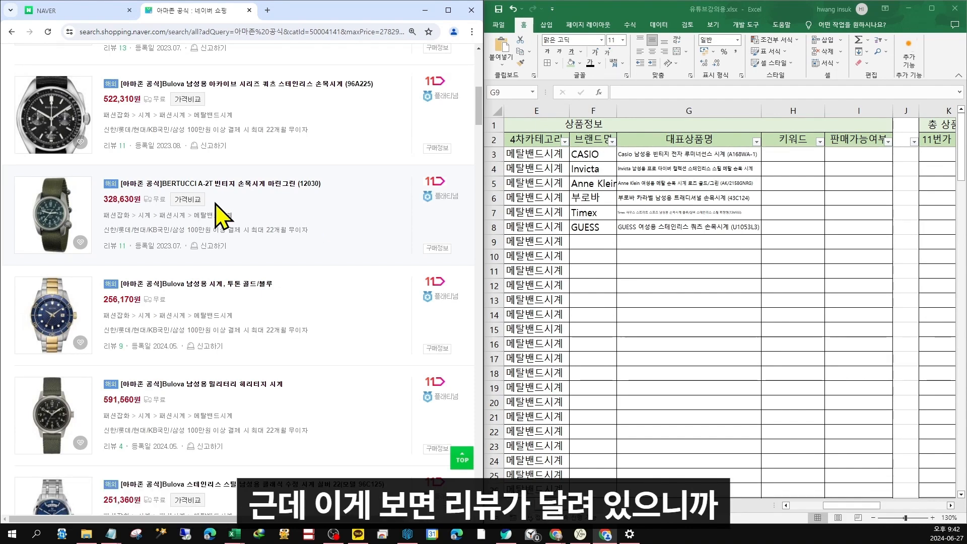
{"action": "scroll", "coordinate": [327, 234], "scroll_direction": "up", "scroll_amount": 5}
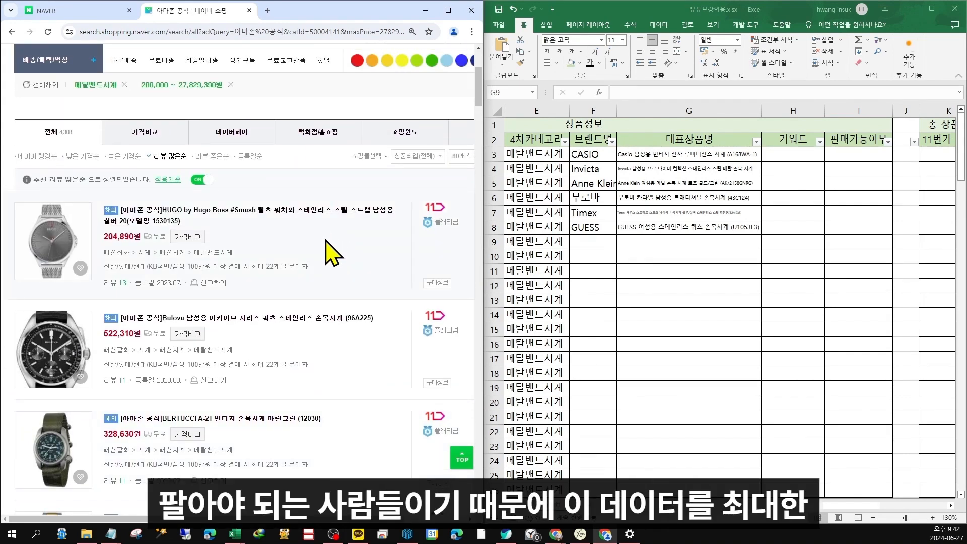
{"action": "scroll", "coordinate": [339, 286], "scroll_direction": "up", "scroll_amount": 1}
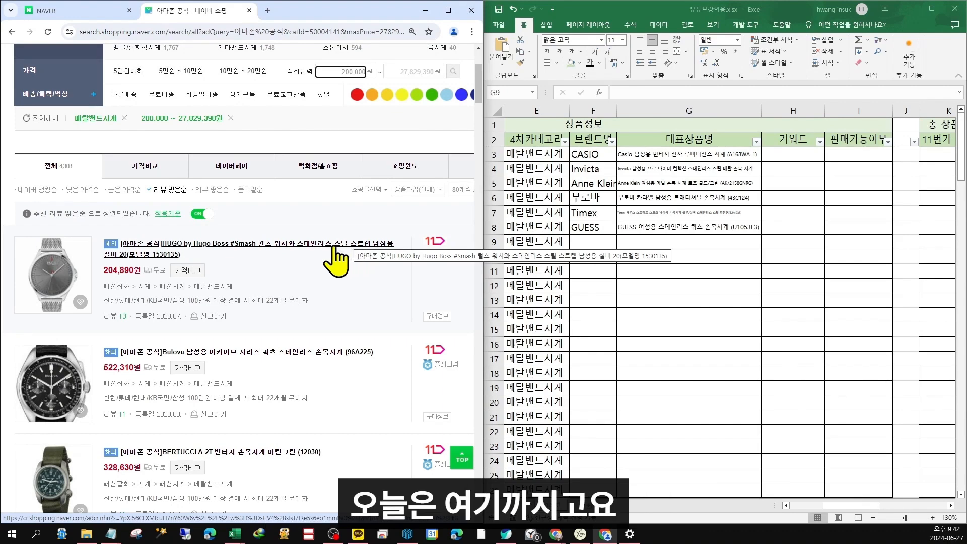
{"action": "scroll", "coordinate": [265, 363], "scroll_direction": "down", "scroll_amount": 1}
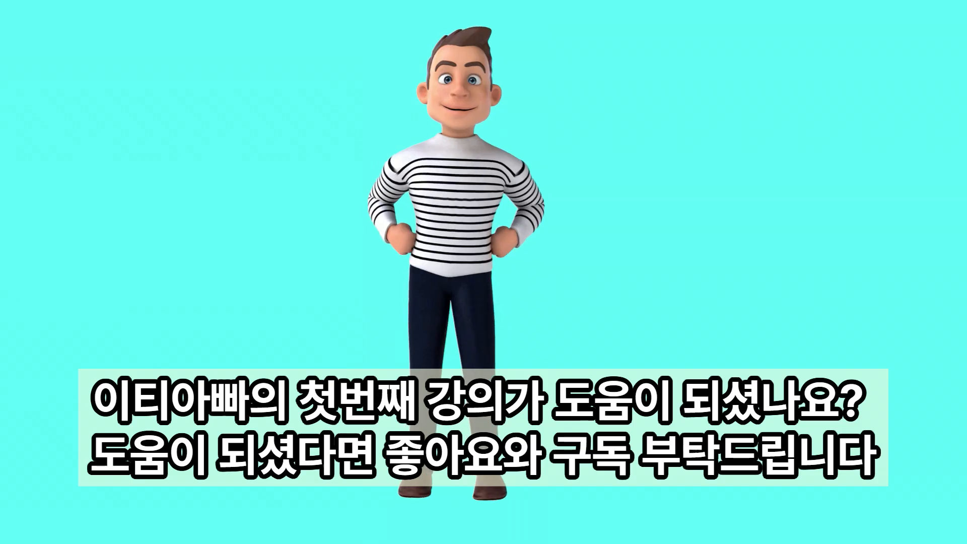